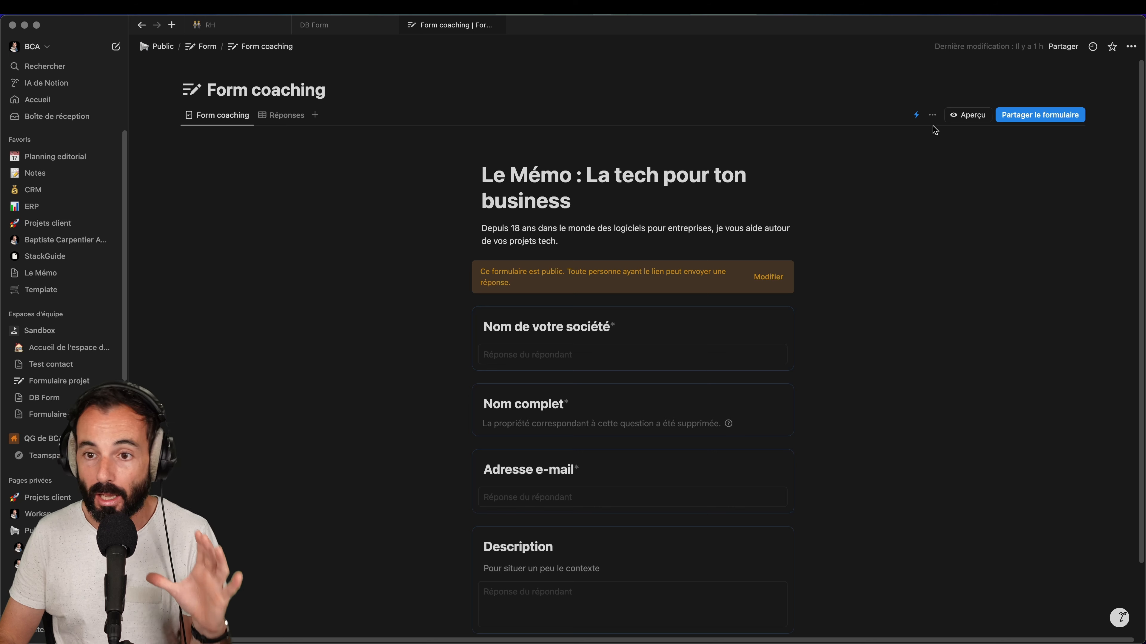
# Look over the form's existing automation without changing it, then show the empty Réponses table
pyautogui.click(917, 118)
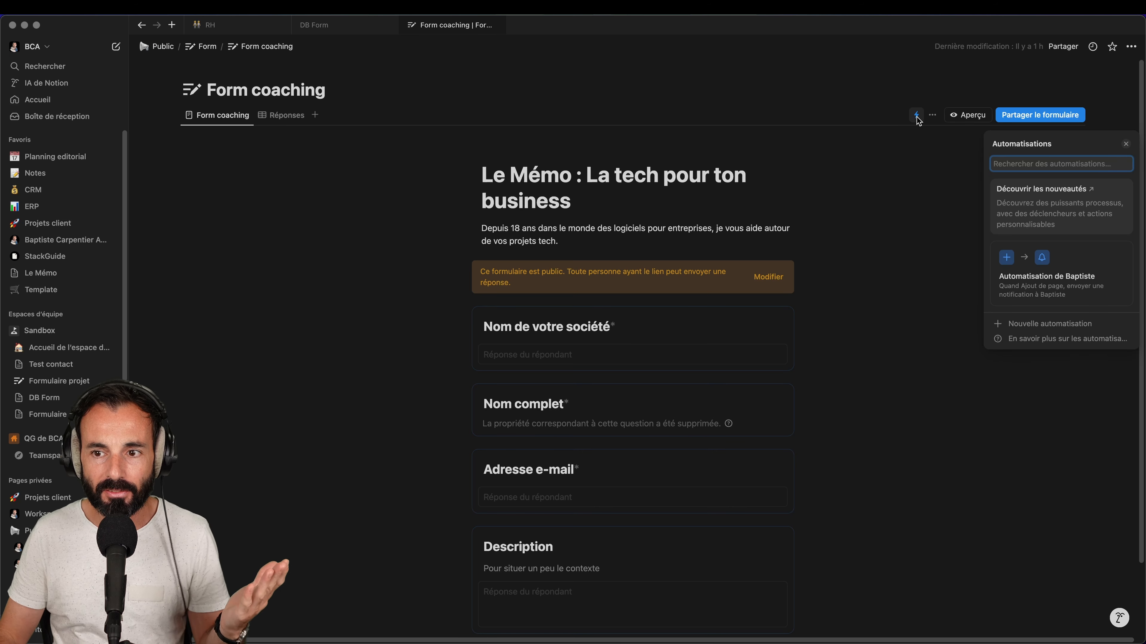
pyautogui.click(871, 324)
pyautogui.scroll(-2, 555, 270)
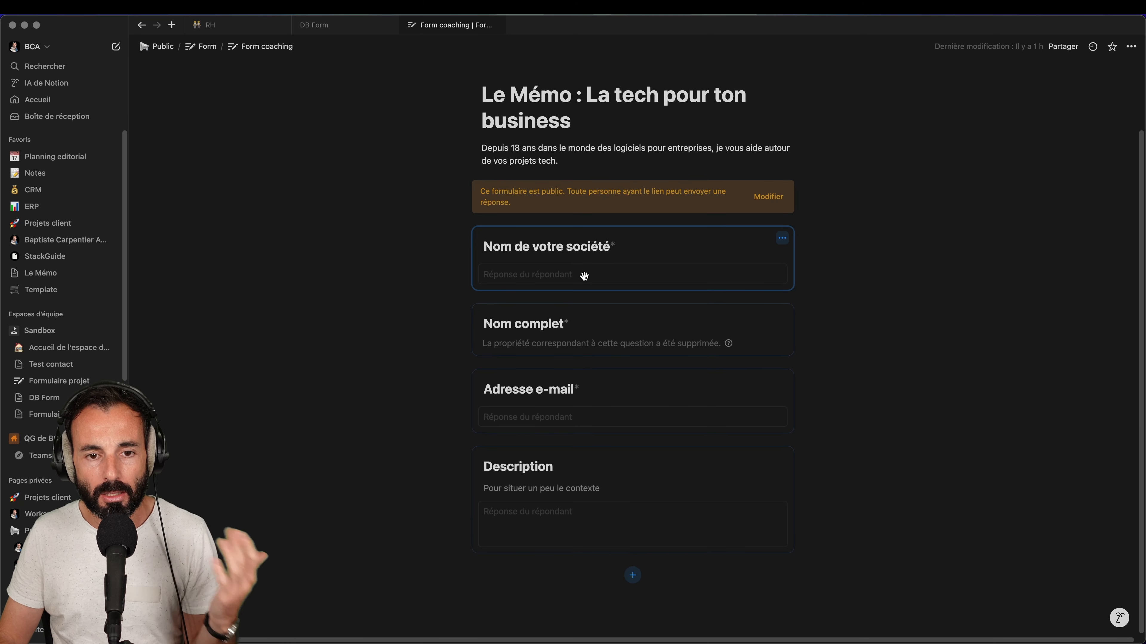
pyautogui.scroll(2, 604, 262)
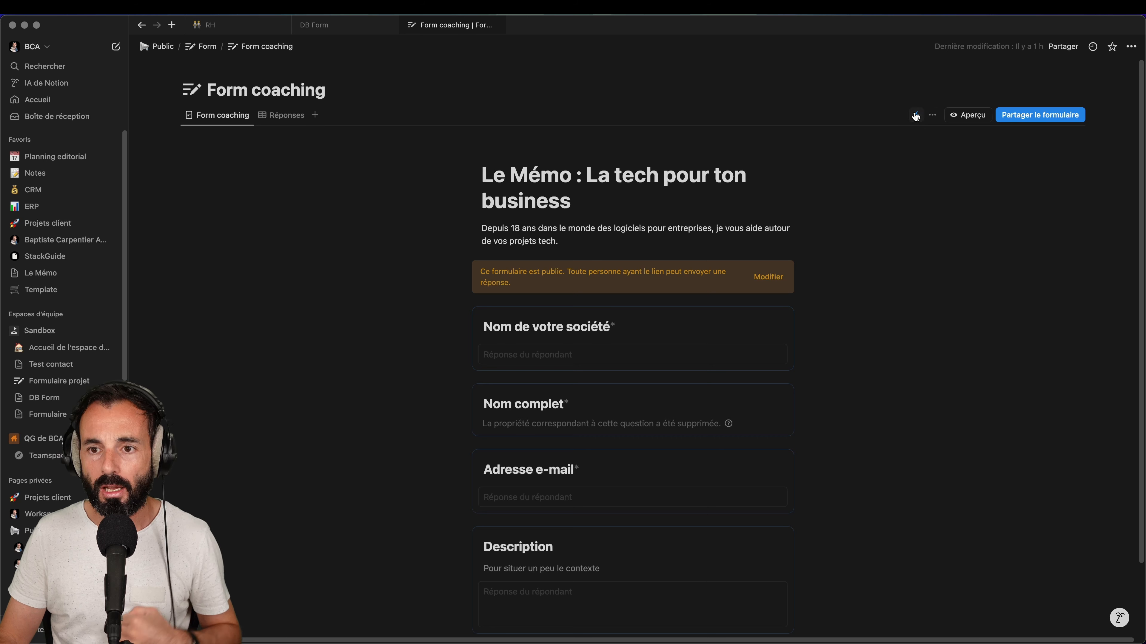
pyautogui.click(916, 115)
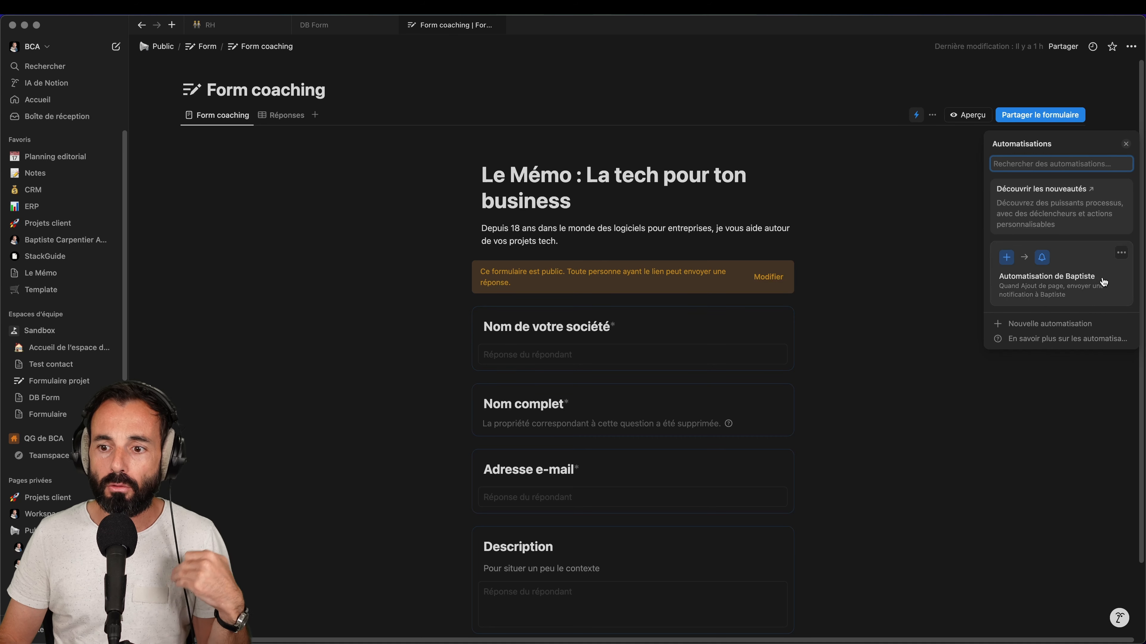
pyautogui.click(1041, 288)
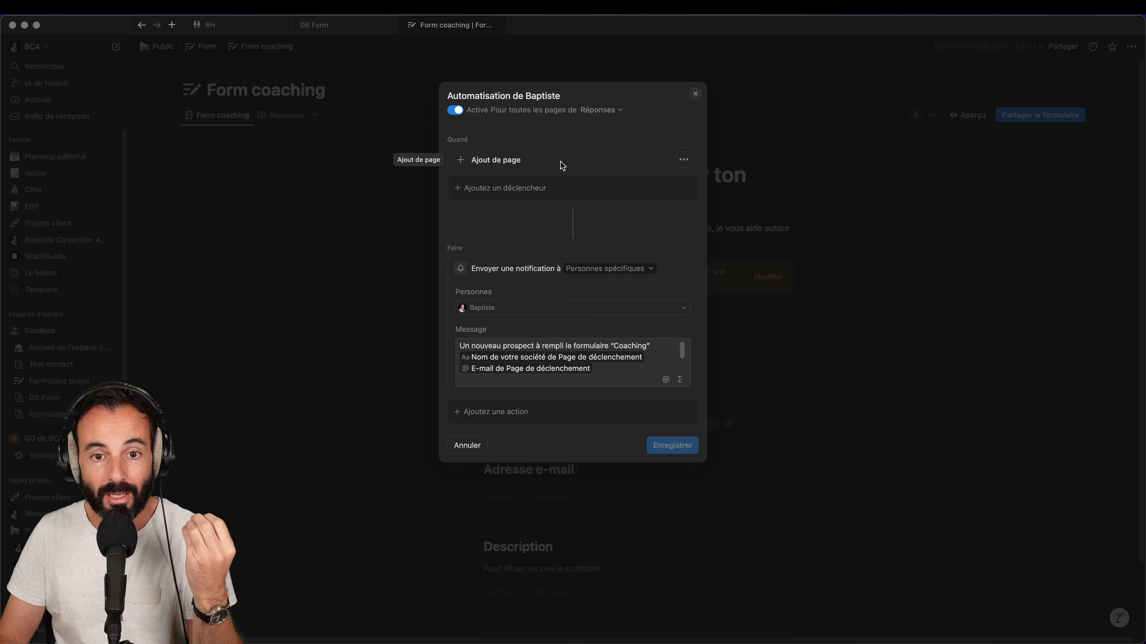
pyautogui.click(694, 94)
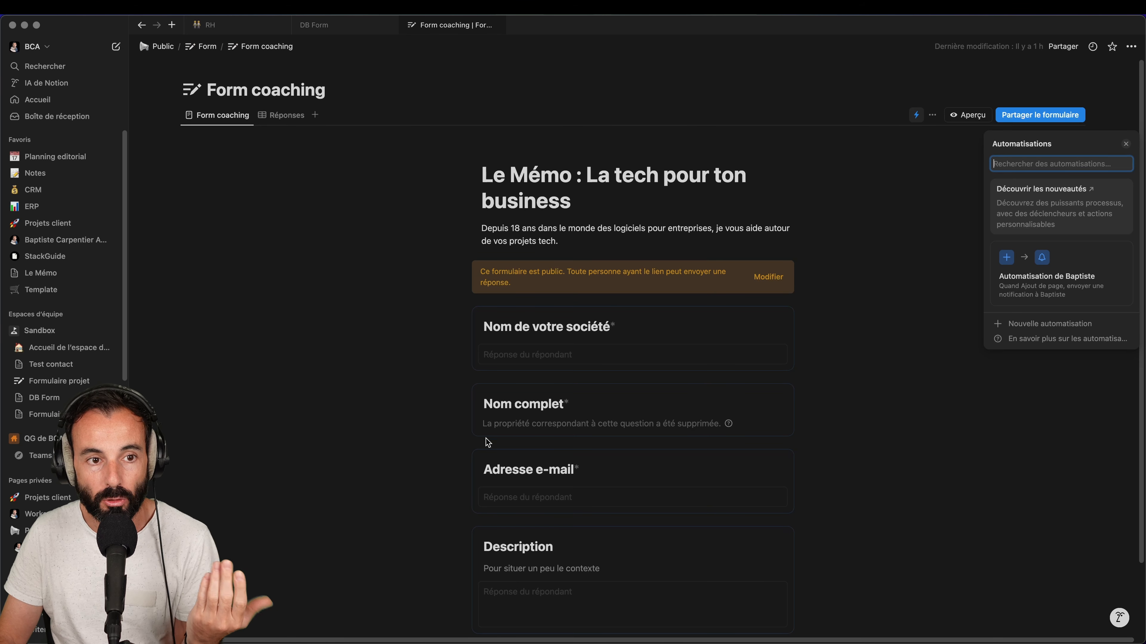
pyautogui.click(289, 115)
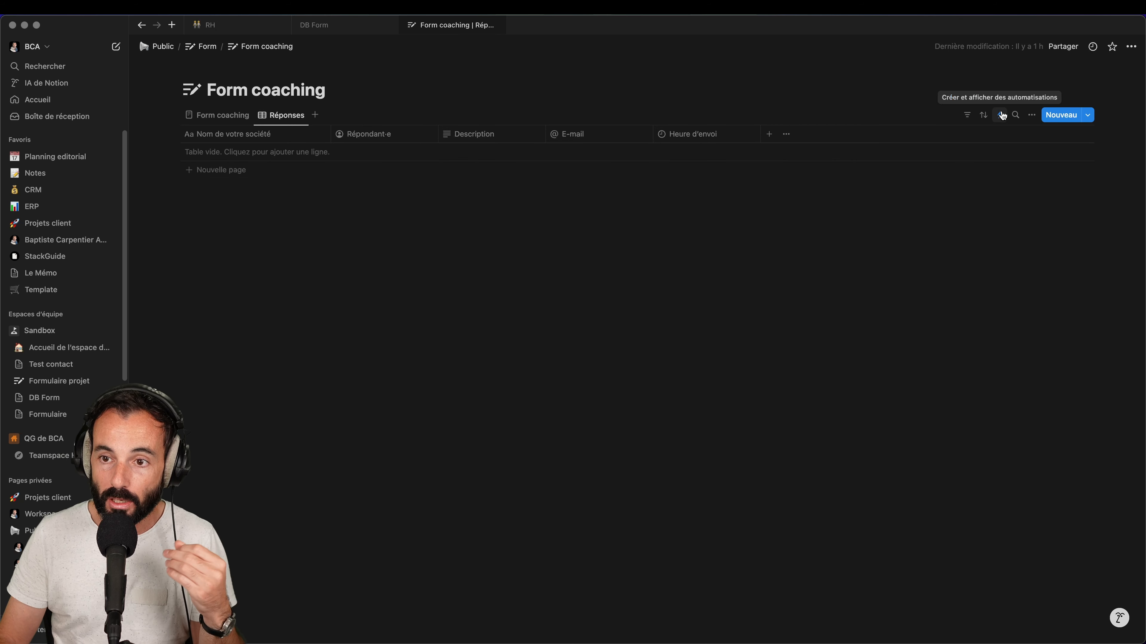
# Open the Réponses automation for editing and list the actions that can be added
pyautogui.click(999, 114)
pyautogui.click(1017, 273)
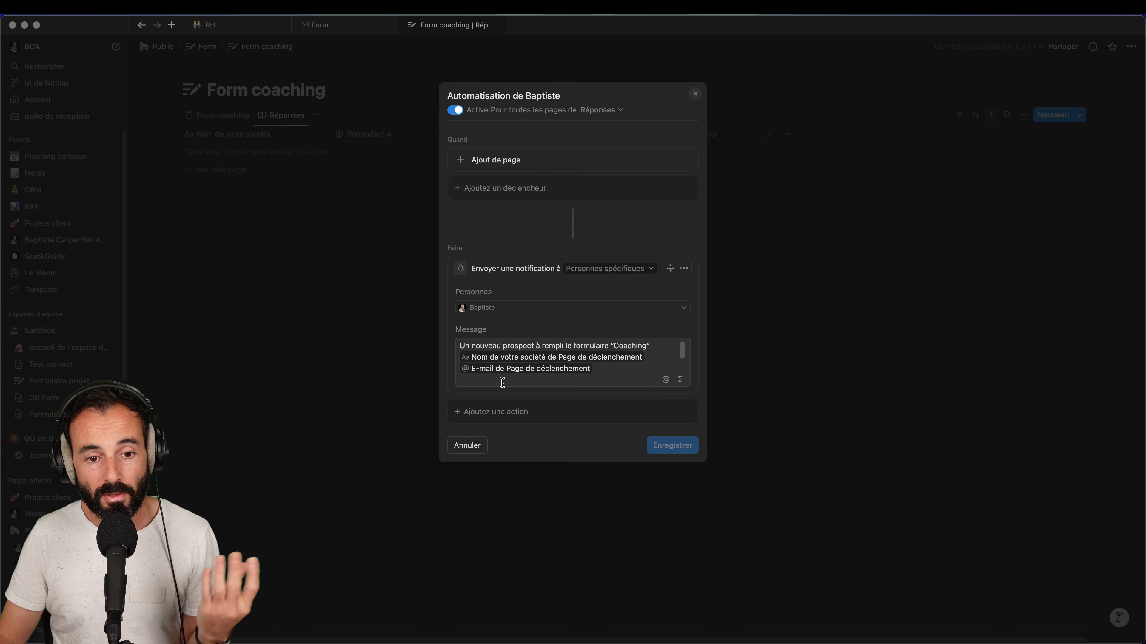
pyautogui.click(502, 414)
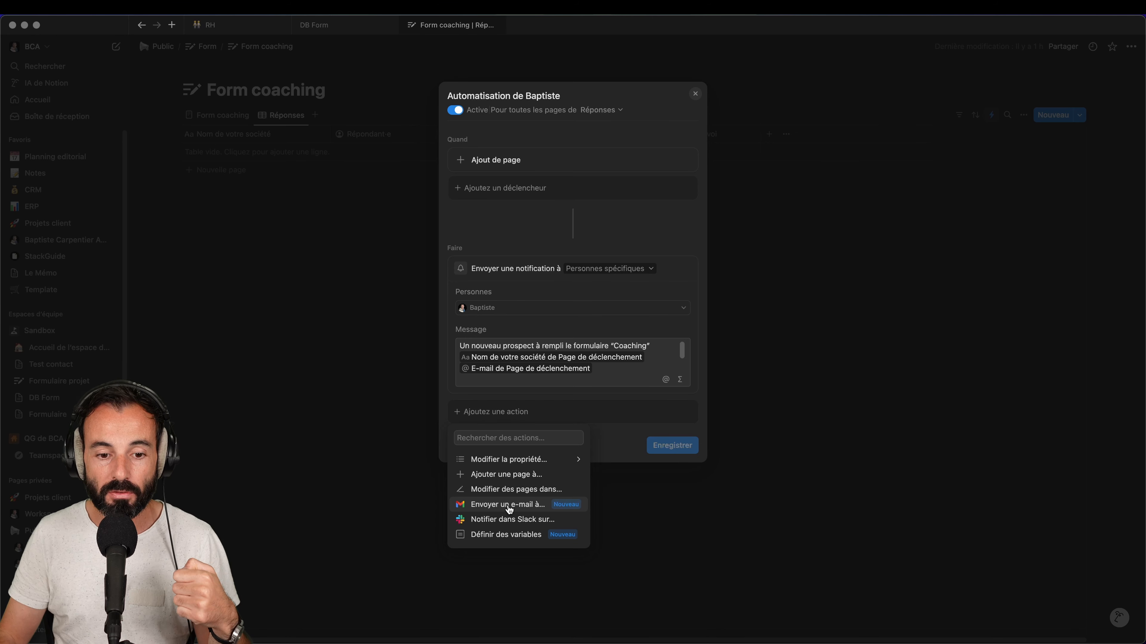
# Add an 'Envoyer un e-mail à...' Gmail action below the notification and select its recipient field
pyautogui.click(509, 509)
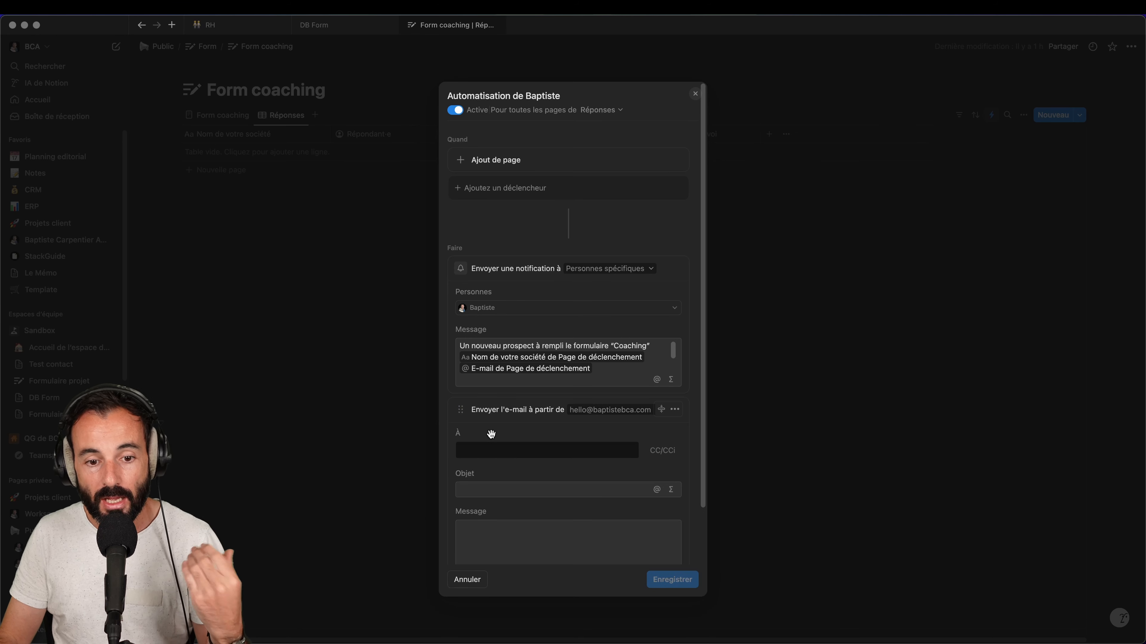
pyautogui.scroll(-2, 670, 500)
pyautogui.scroll(-2, 670, 500)
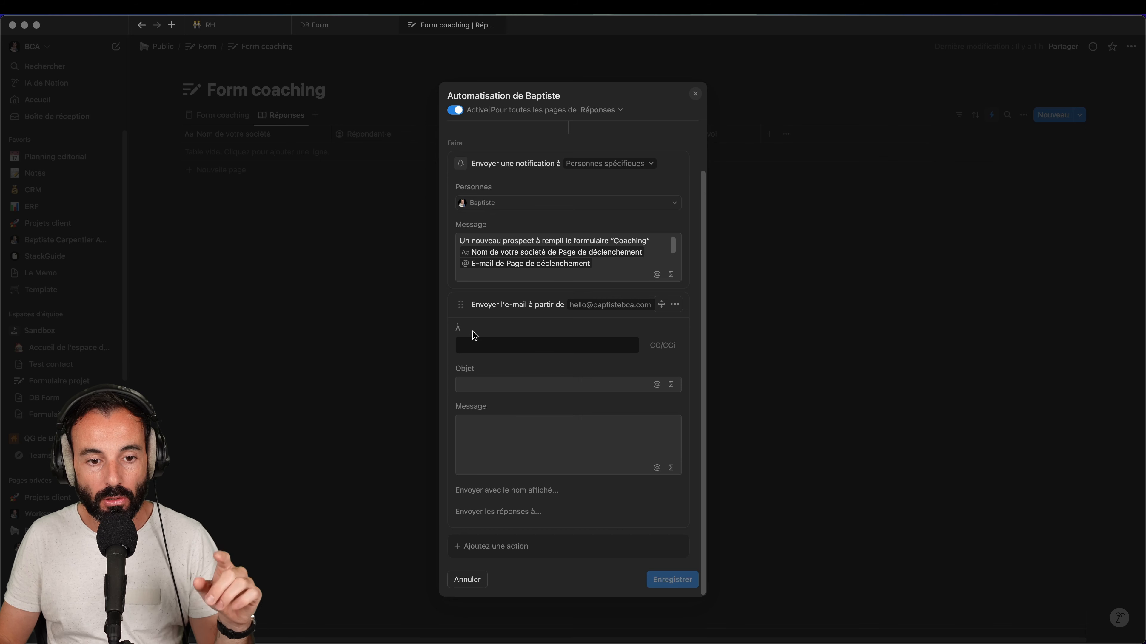
pyautogui.click(489, 346)
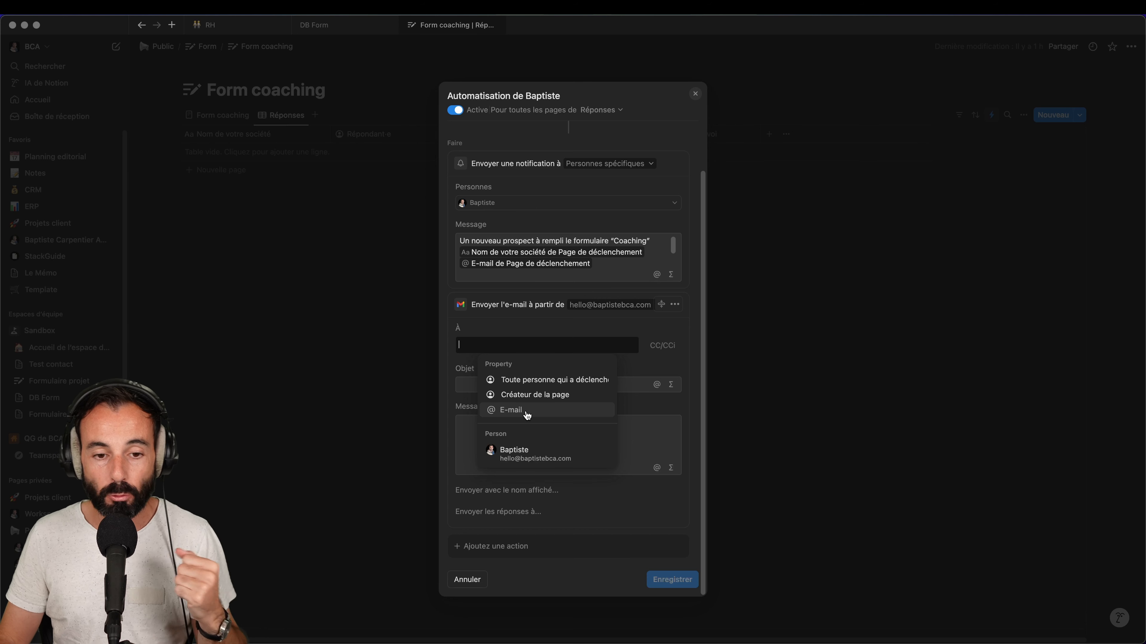
# Address the e-mail to the response's E-mail property, removing the optional CC and CCi fields
pyautogui.click(527, 410)
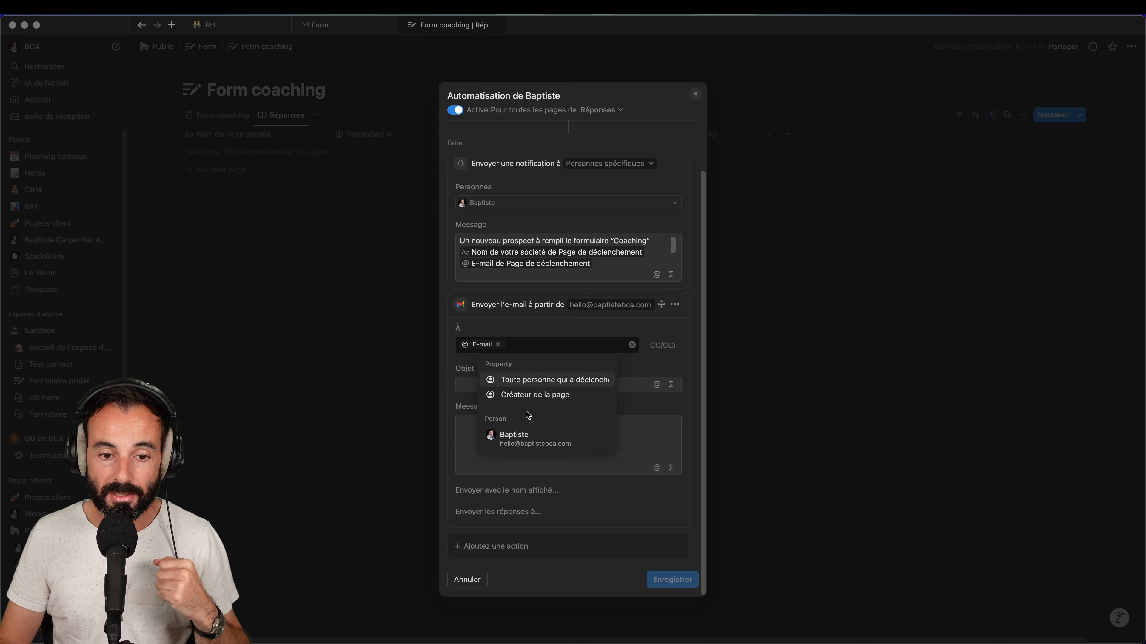
pyautogui.click(608, 320)
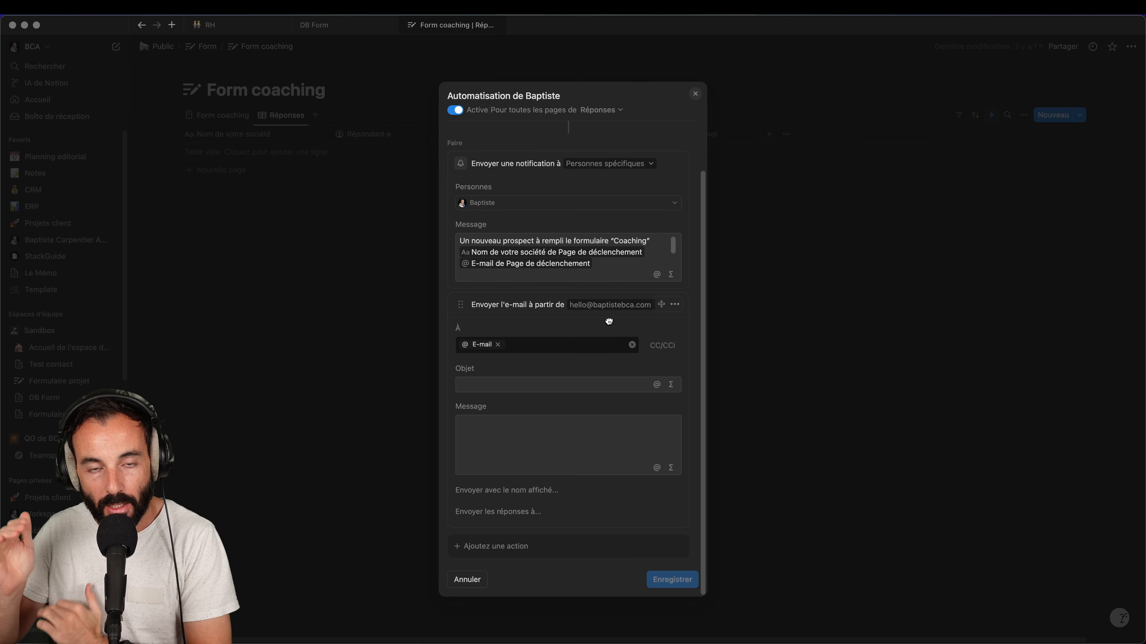
pyautogui.click(663, 346)
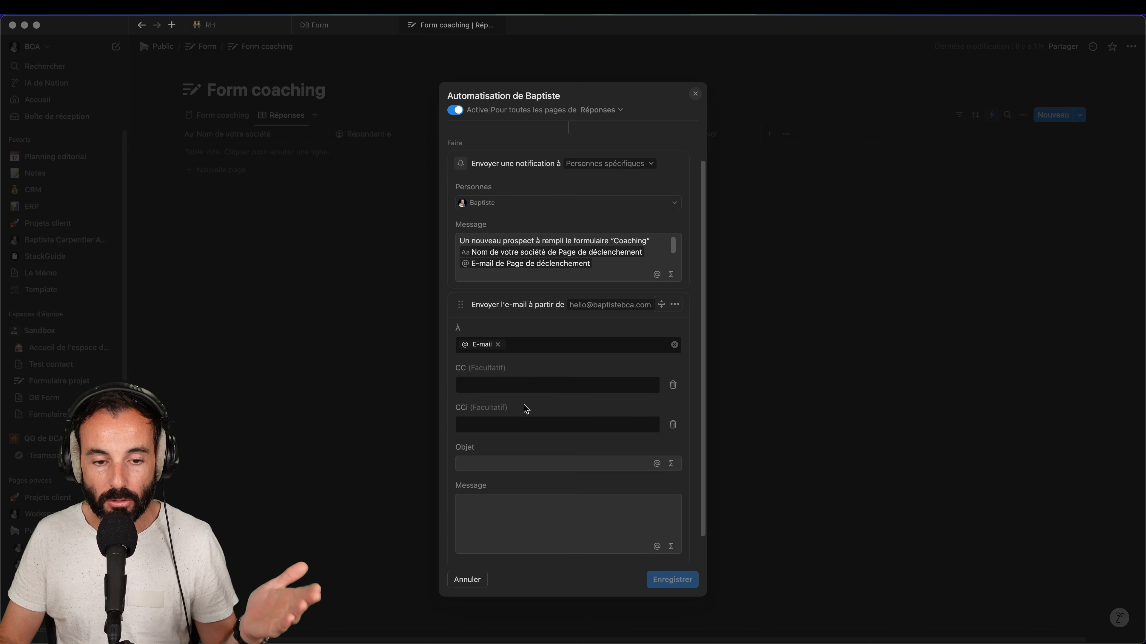
pyautogui.click(528, 387)
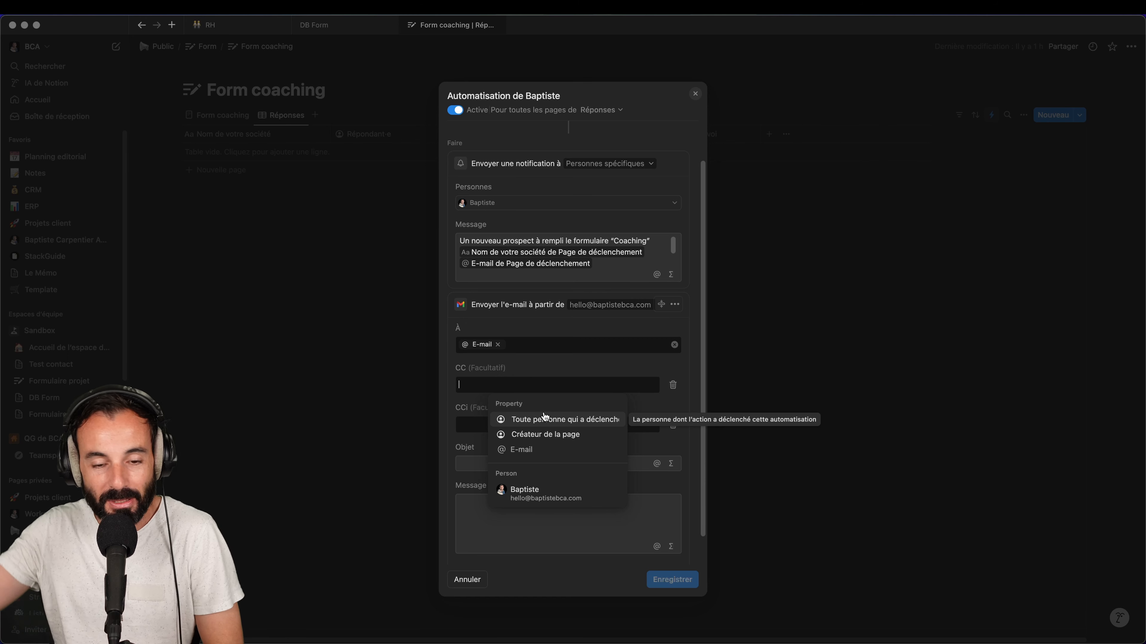
pyautogui.click(672, 385)
pyautogui.click(673, 385)
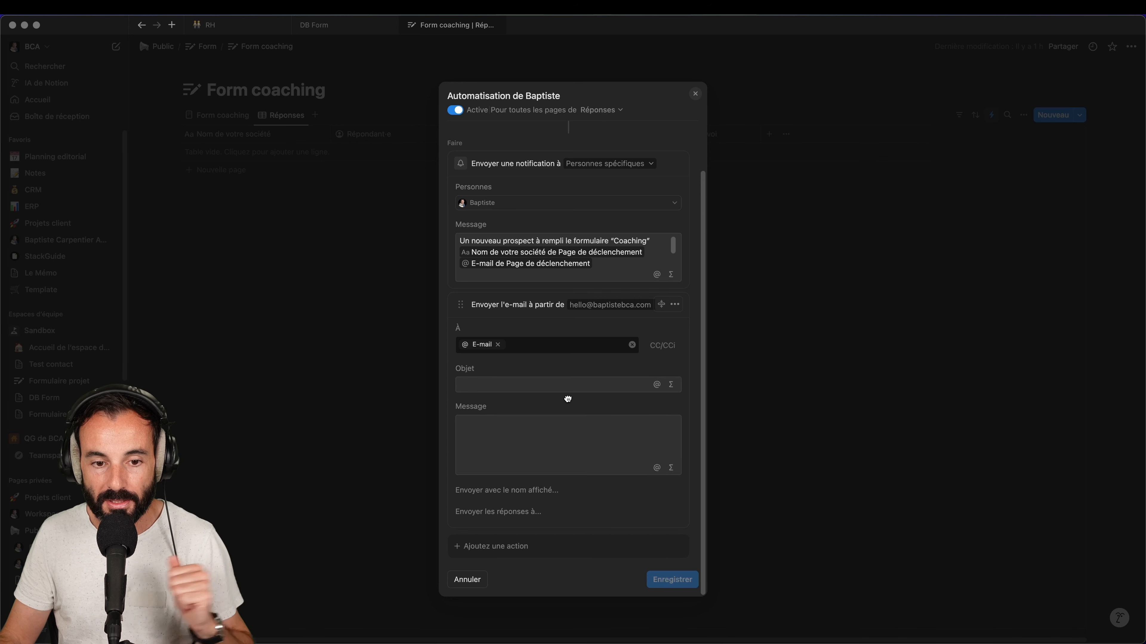
pyautogui.click(541, 387)
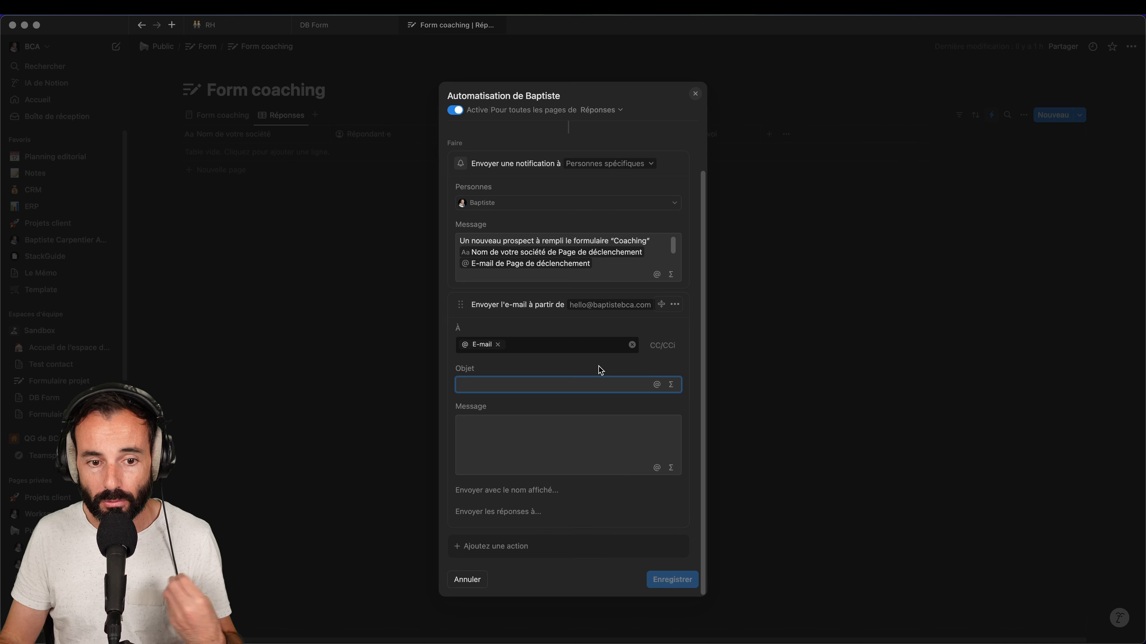
# Set the e-mail subject to 'Merci' followed by the Nom de votre société property
pyautogui.write('Mer')
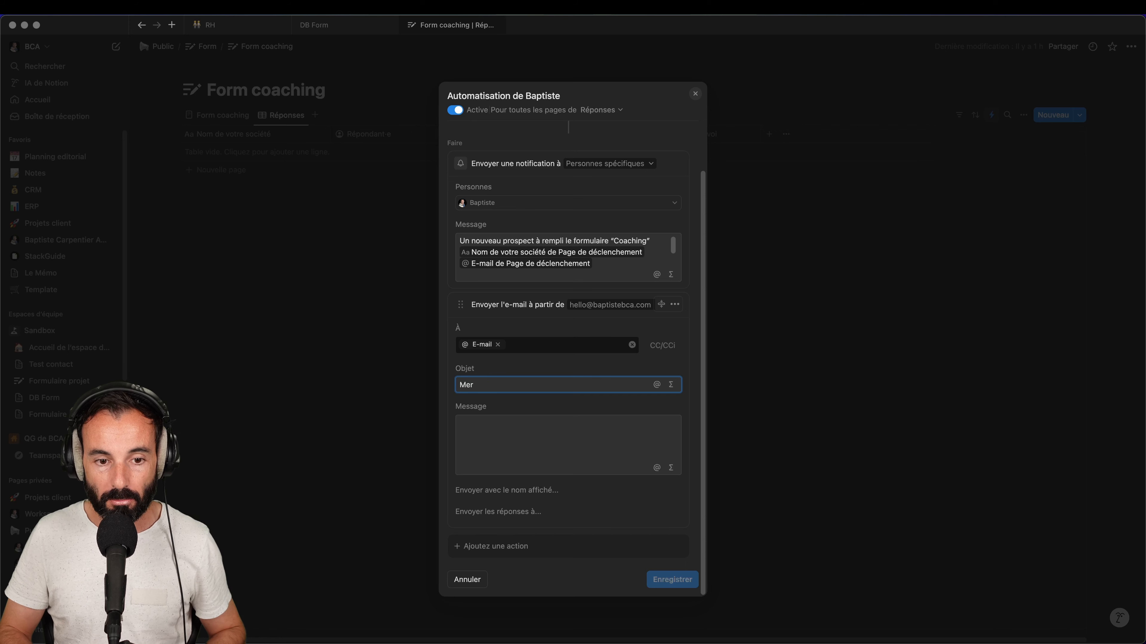
pyautogui.write('ci')
pyautogui.click(657, 384)
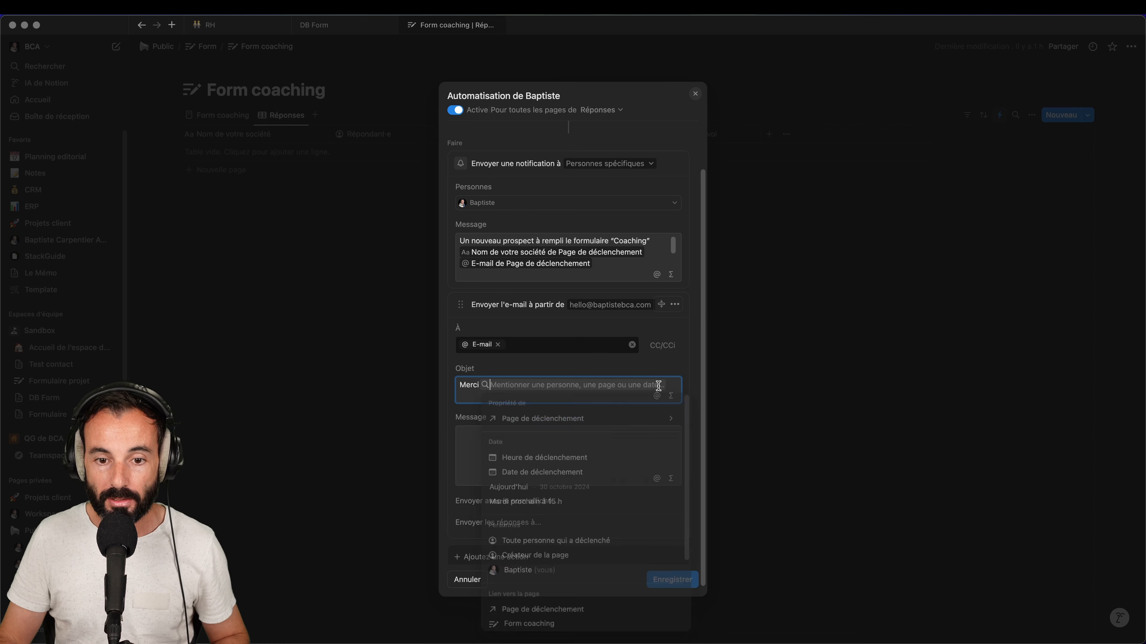
pyautogui.click(665, 419)
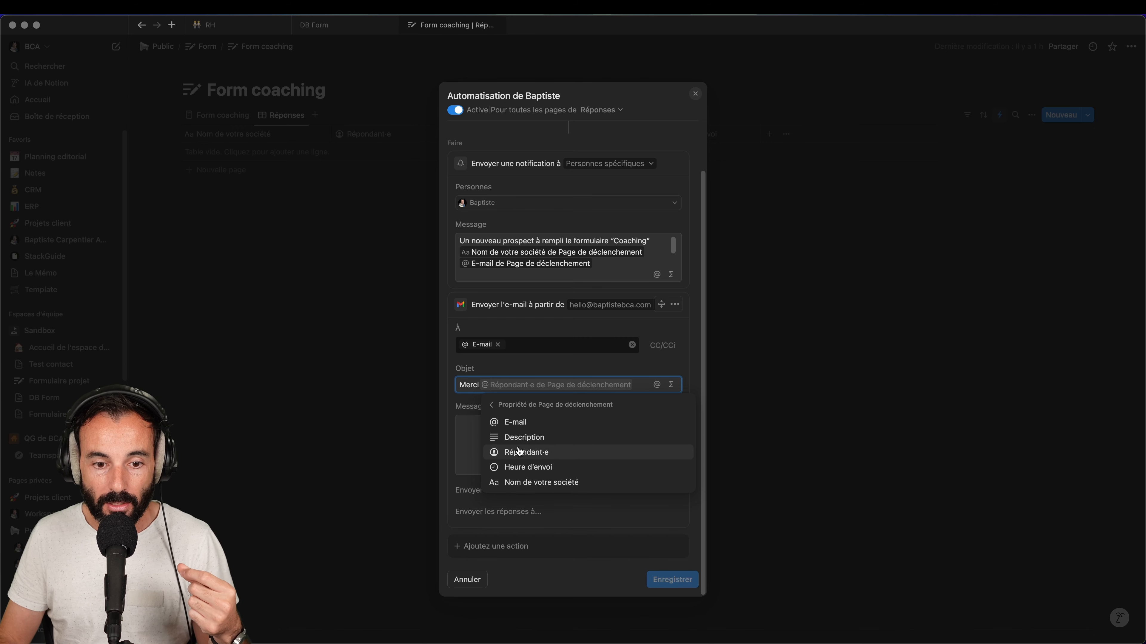
pyautogui.click(531, 483)
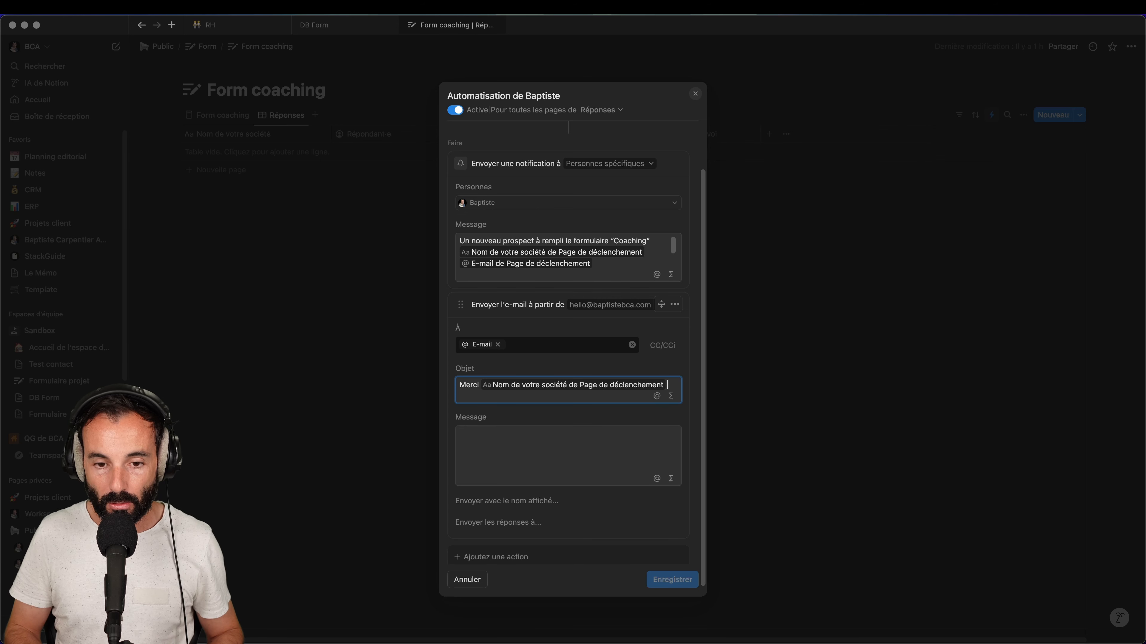
pyautogui.click(508, 454)
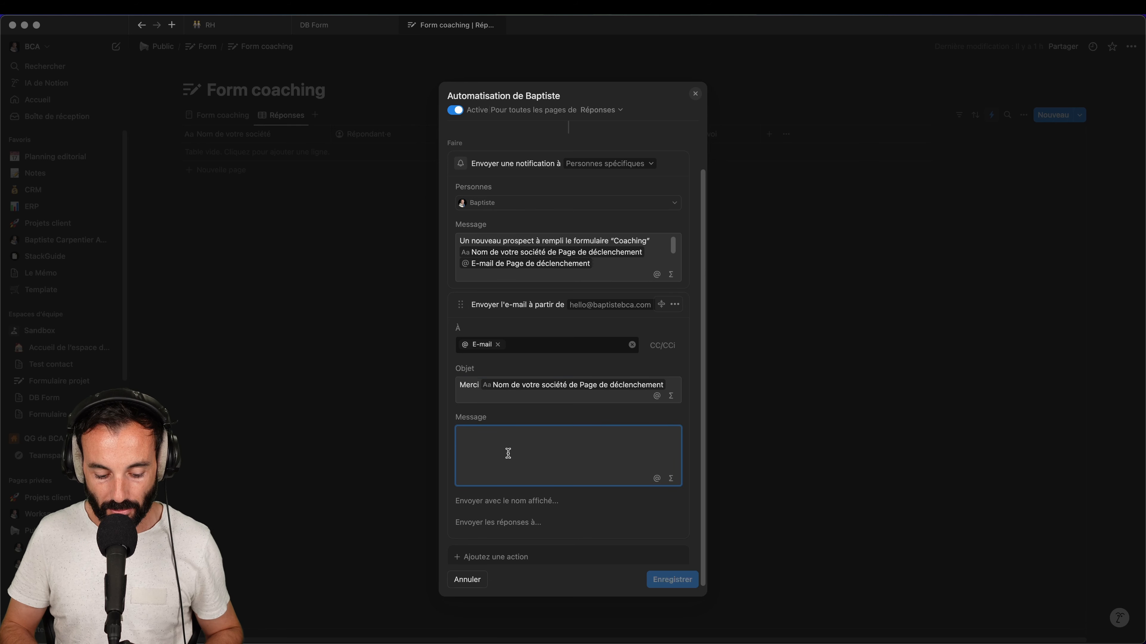
# Write the body 'Merci de nous avoir laissé vos coordonnées', fixing the stray z typo
pyautogui.write('Merci')
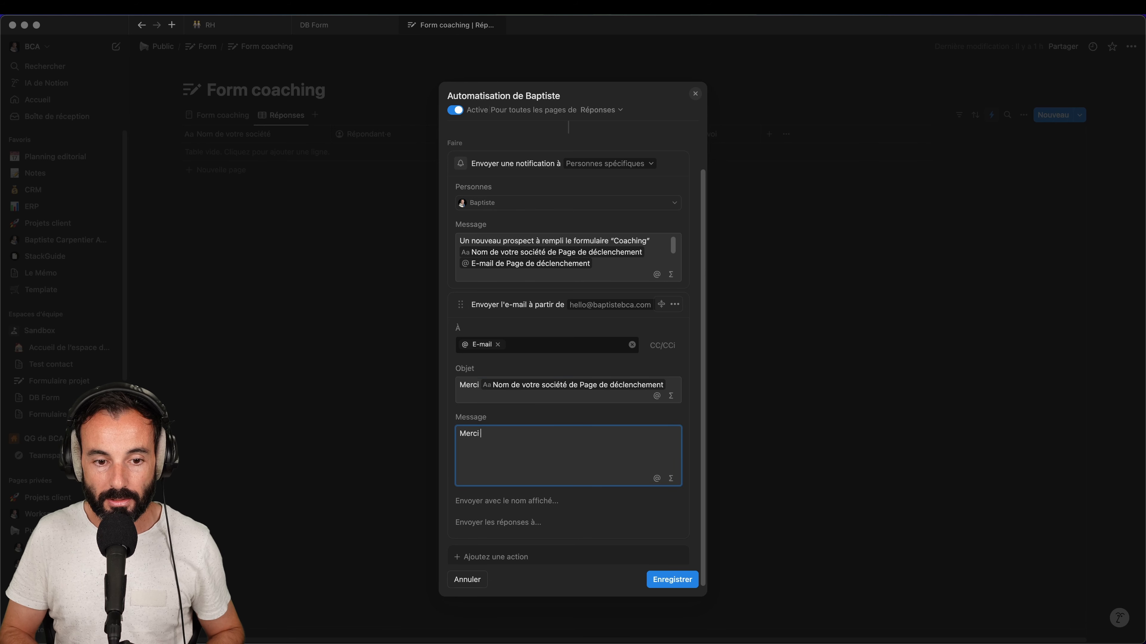
pyautogui.write(' de nous avoir laisszé vos coordonnées')
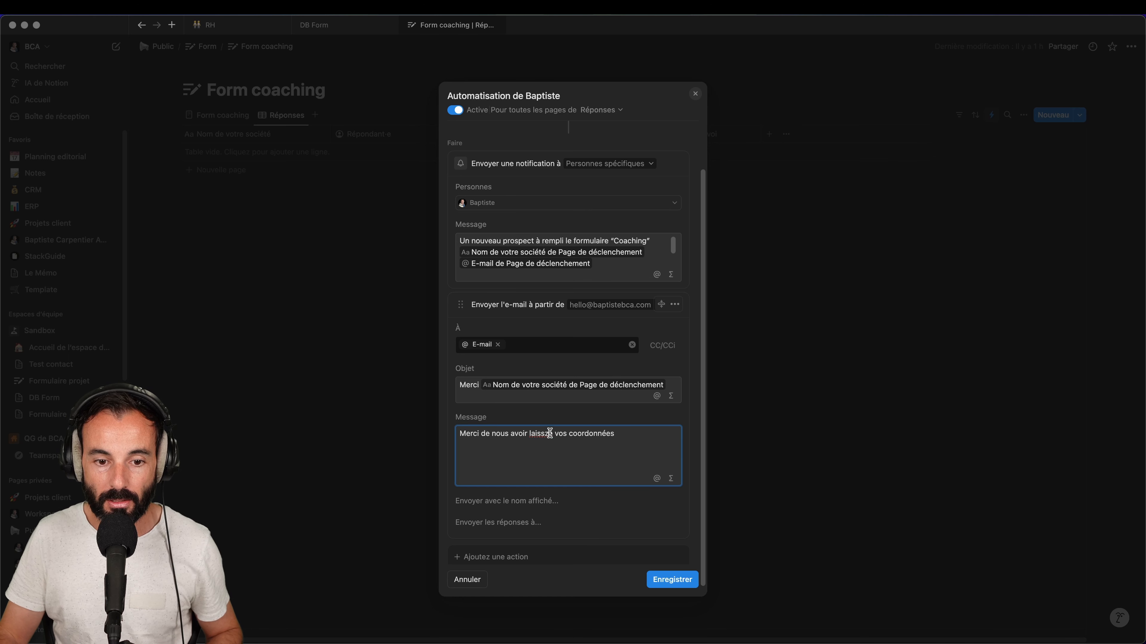
pyautogui.press('BackSpace')
pyautogui.click(649, 437)
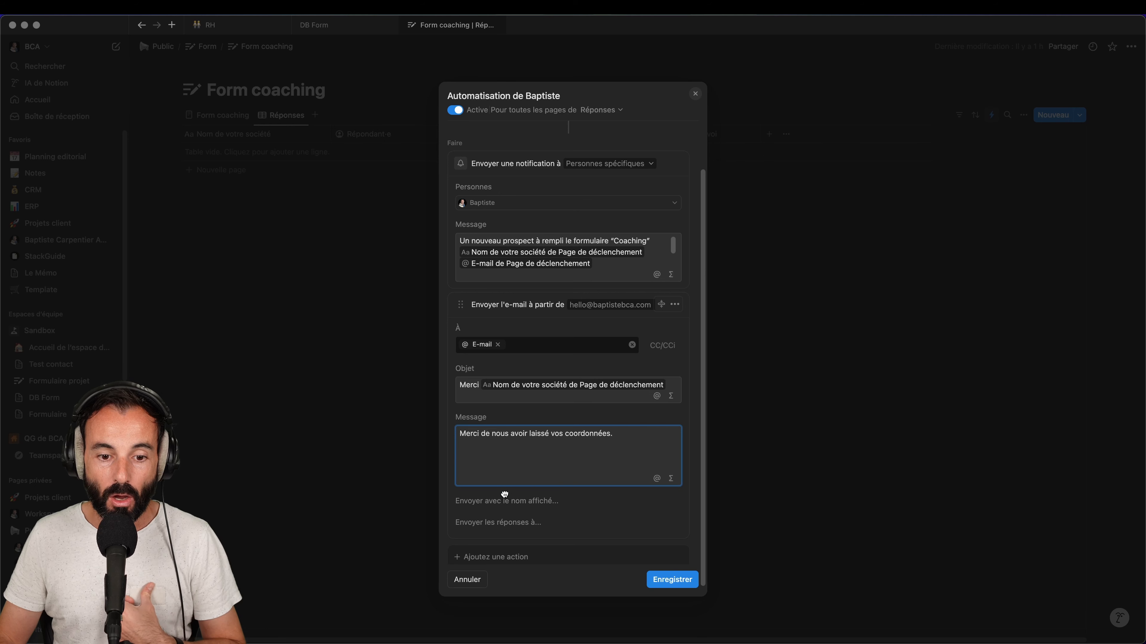
# Set the sender display name to 'BCA - Le Mémo' and add a reply-to field
pyautogui.click(501, 503)
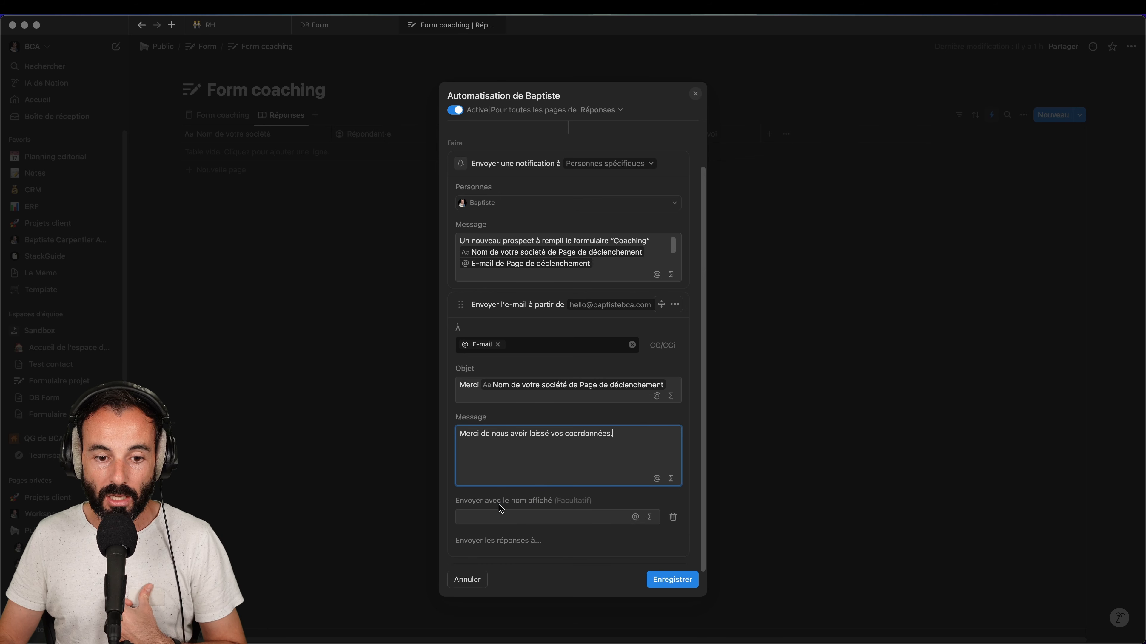
pyautogui.click(512, 519)
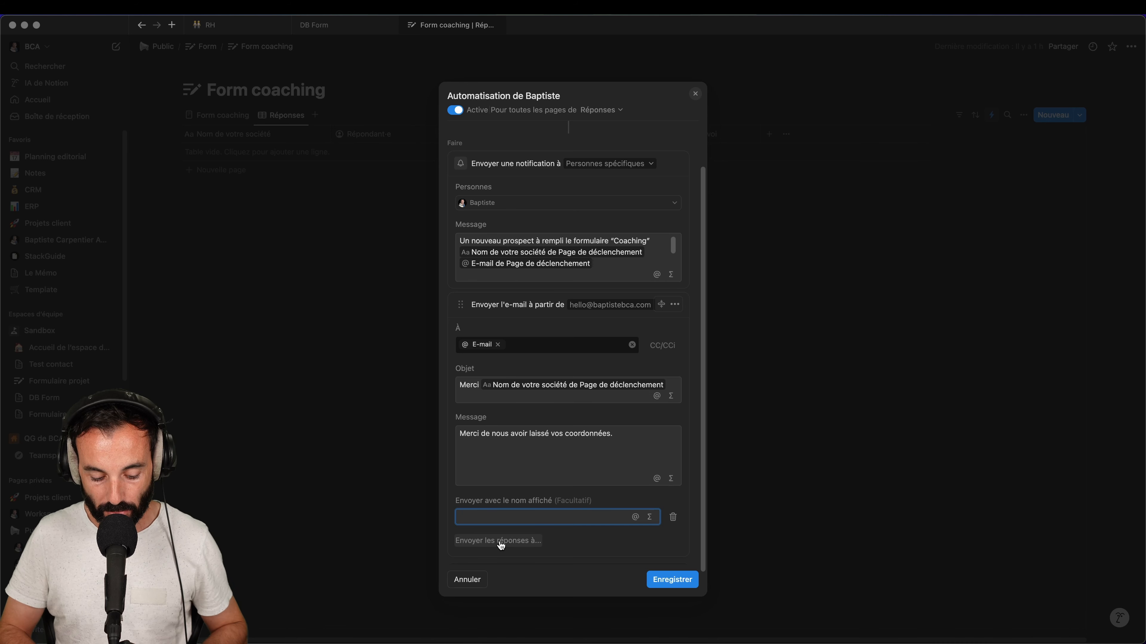
pyautogui.write('BCA - Le Mémo')
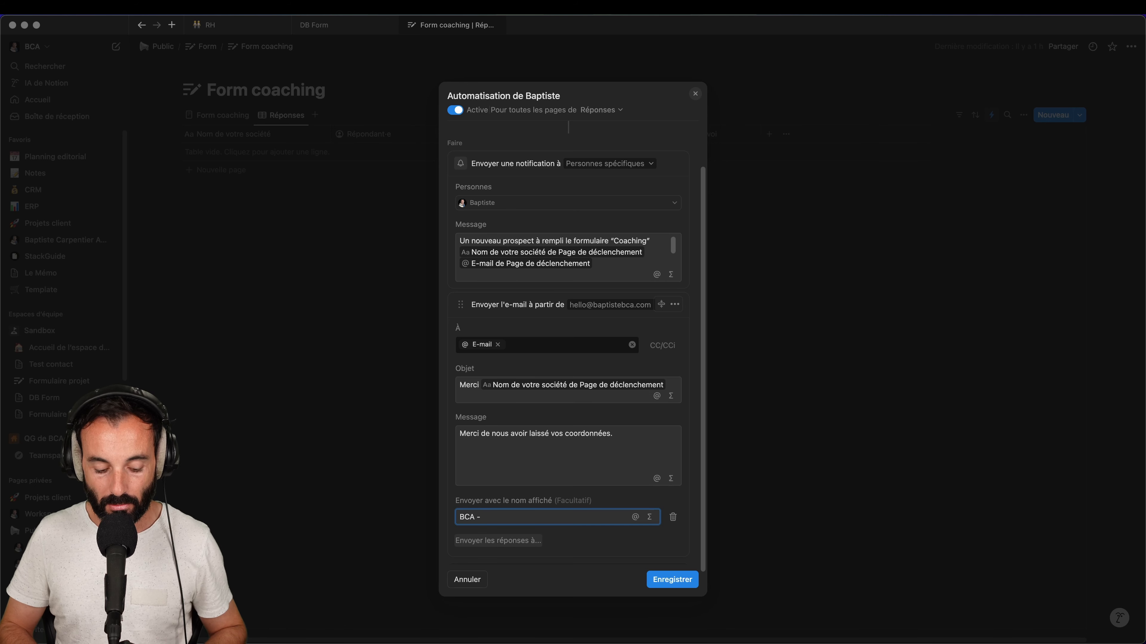
pyautogui.click(506, 541)
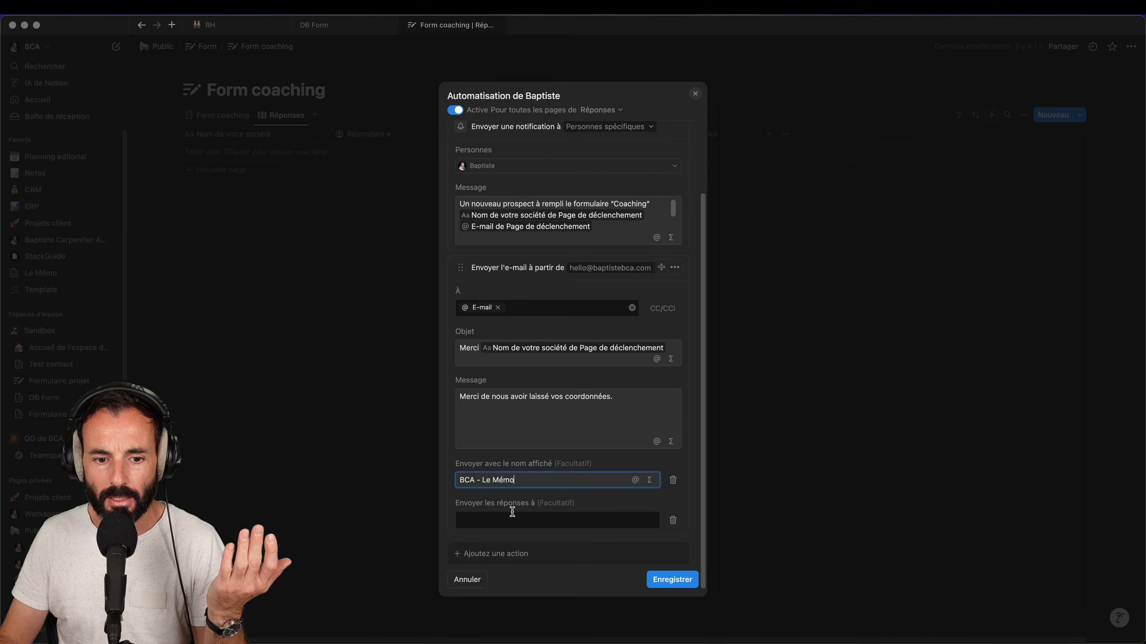
pyautogui.click(512, 512)
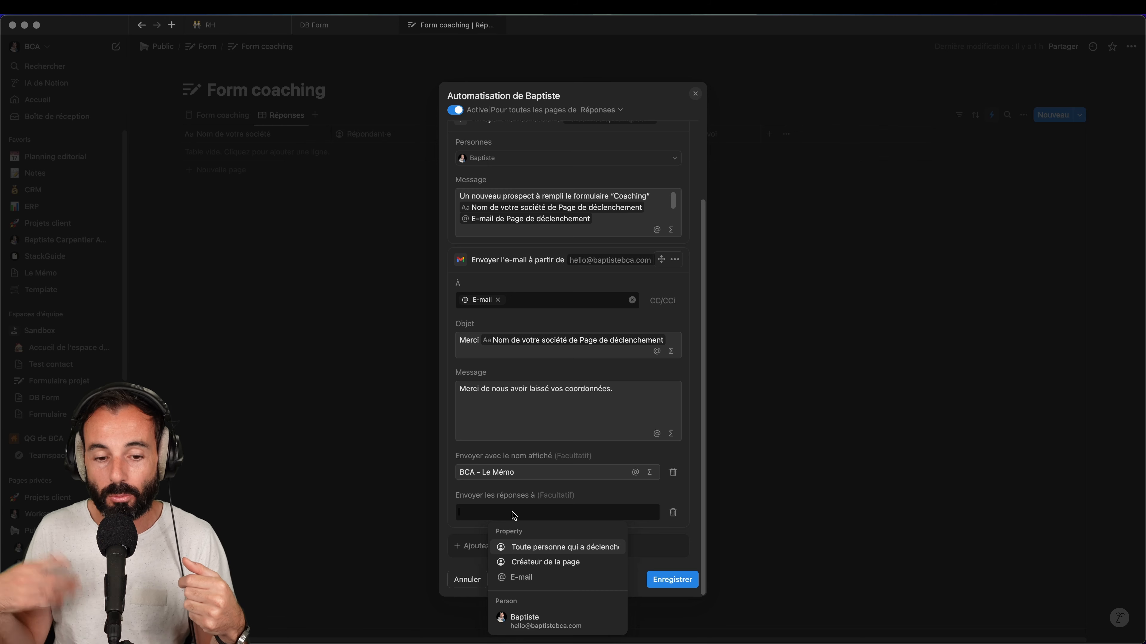
# Send replies to the workspace owner's address, review the whole automation, and save it
pyautogui.click(551, 614)
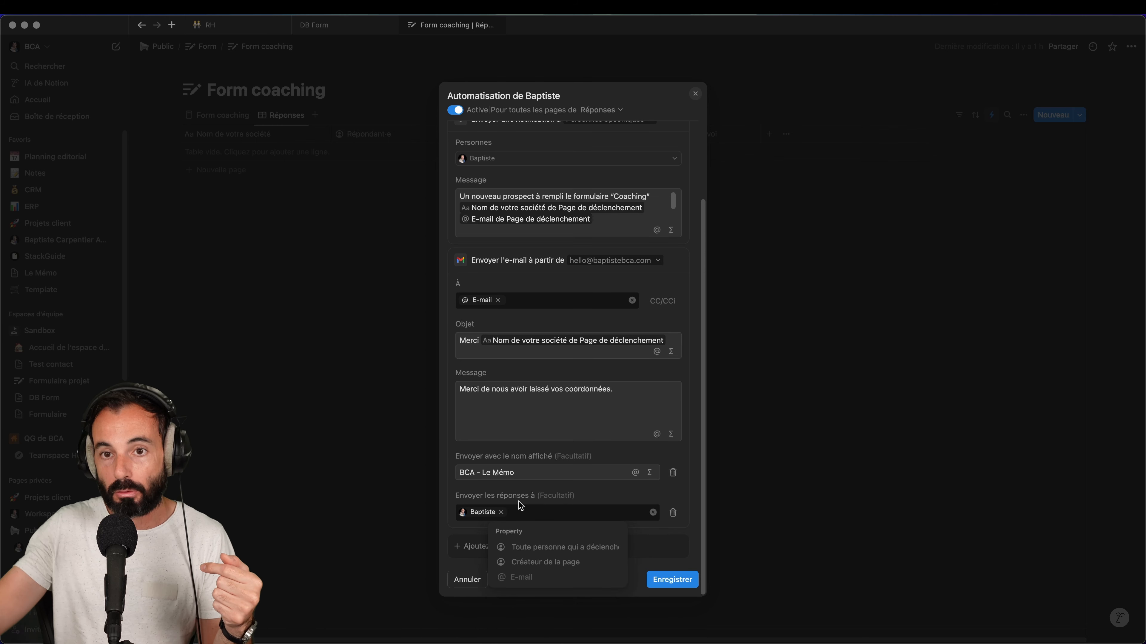
pyautogui.click(657, 532)
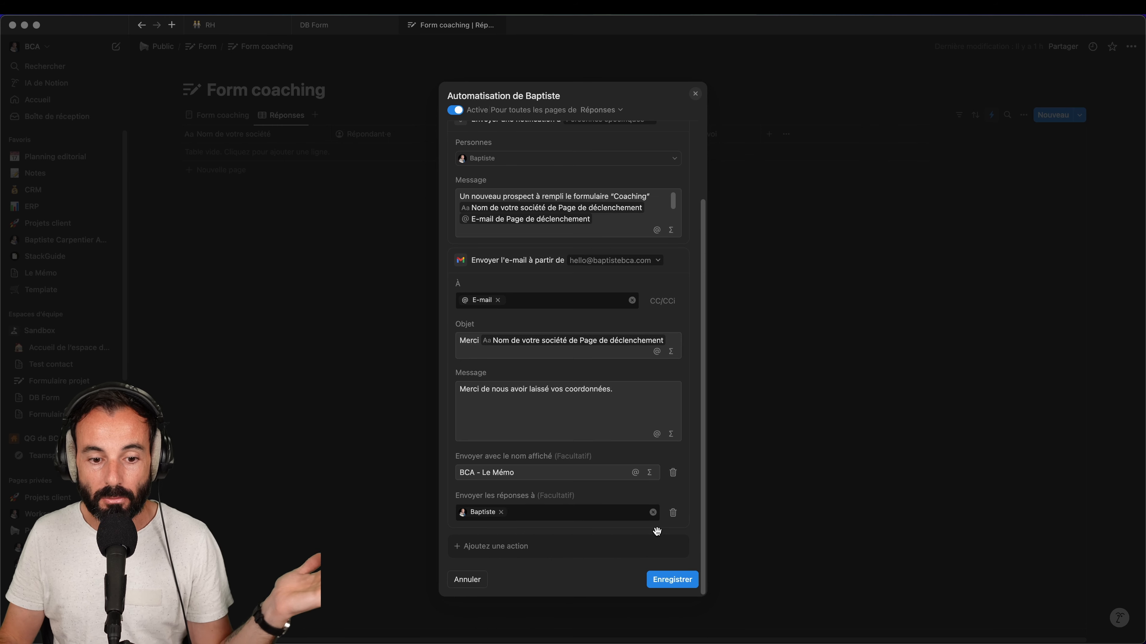
pyautogui.scroll(5, 569, 498)
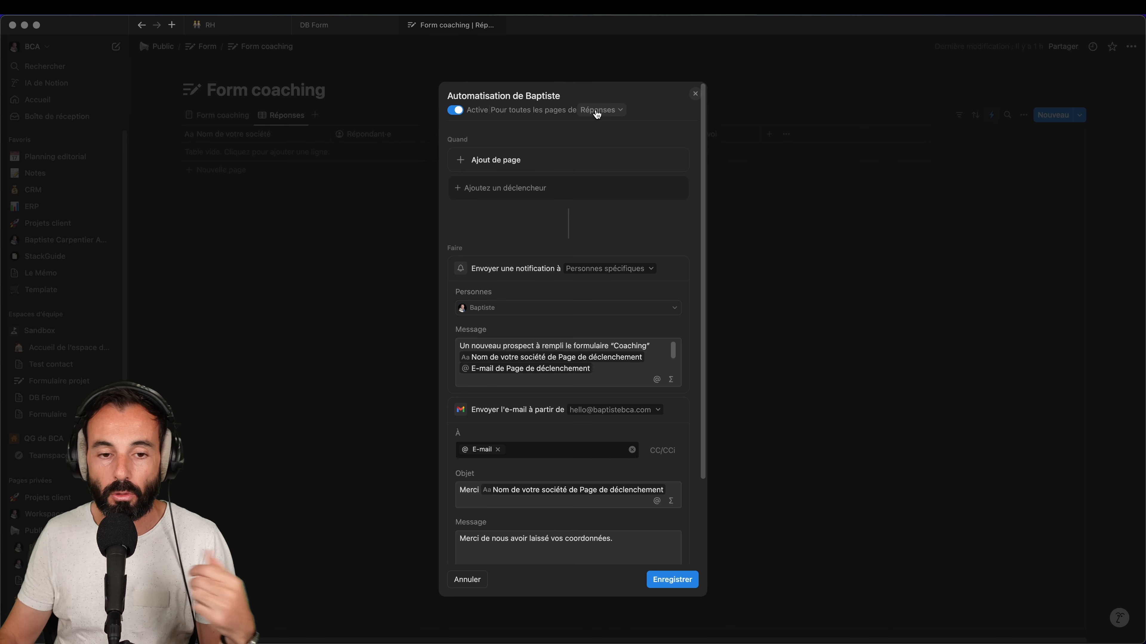
pyautogui.scroll(-1, 513, 300)
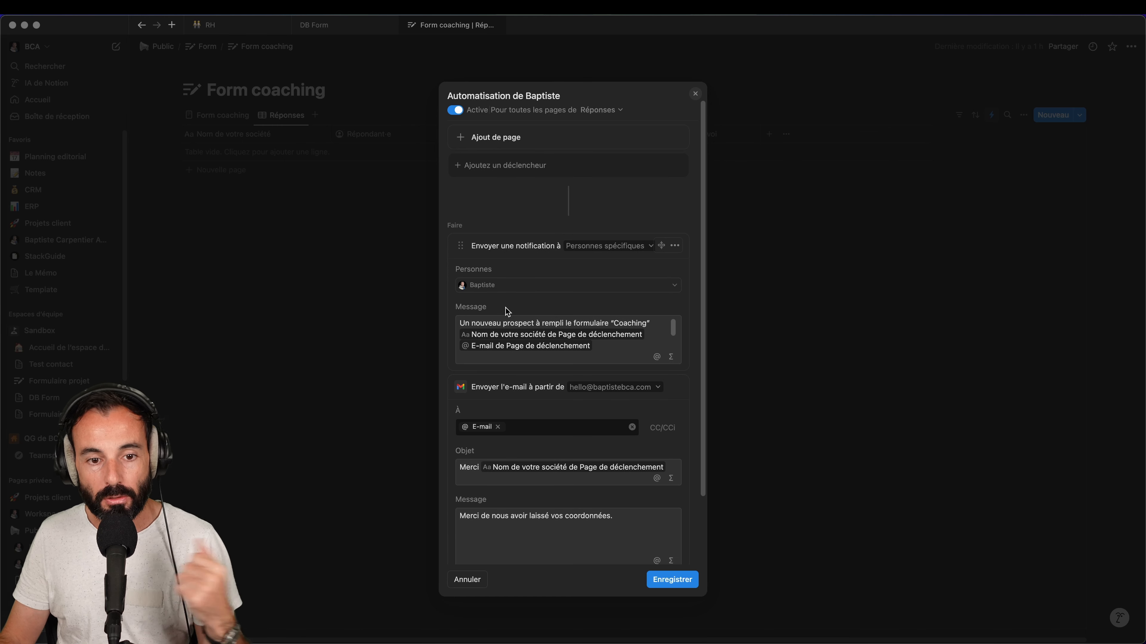
pyautogui.scroll(-1, 504, 312)
pyautogui.scroll(-2, 499, 313)
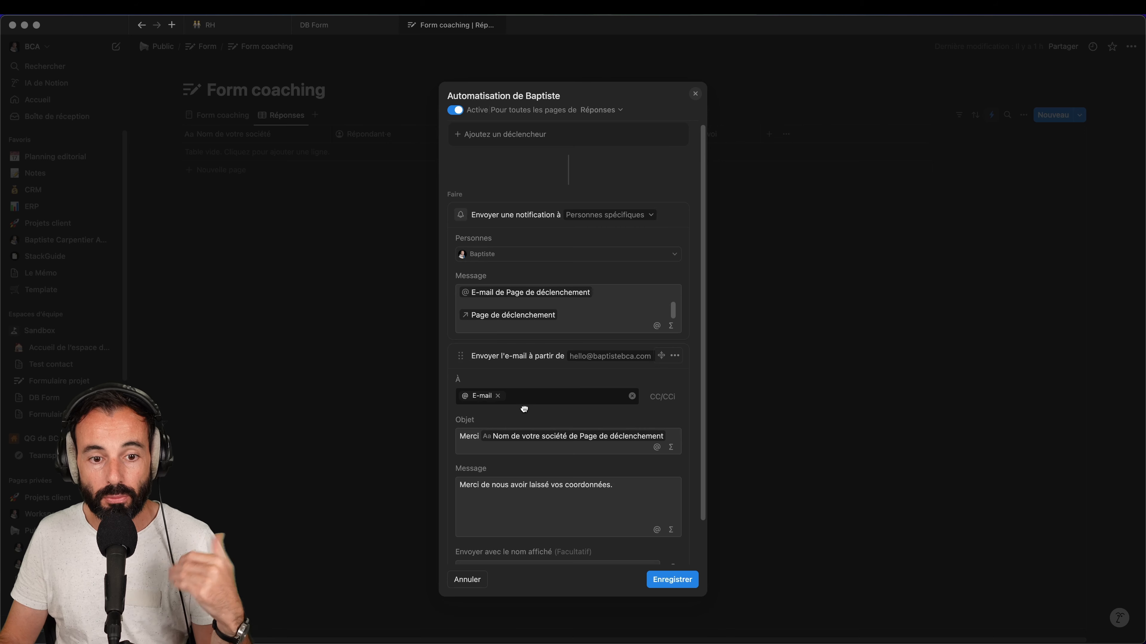
pyautogui.scroll(-3, 522, 406)
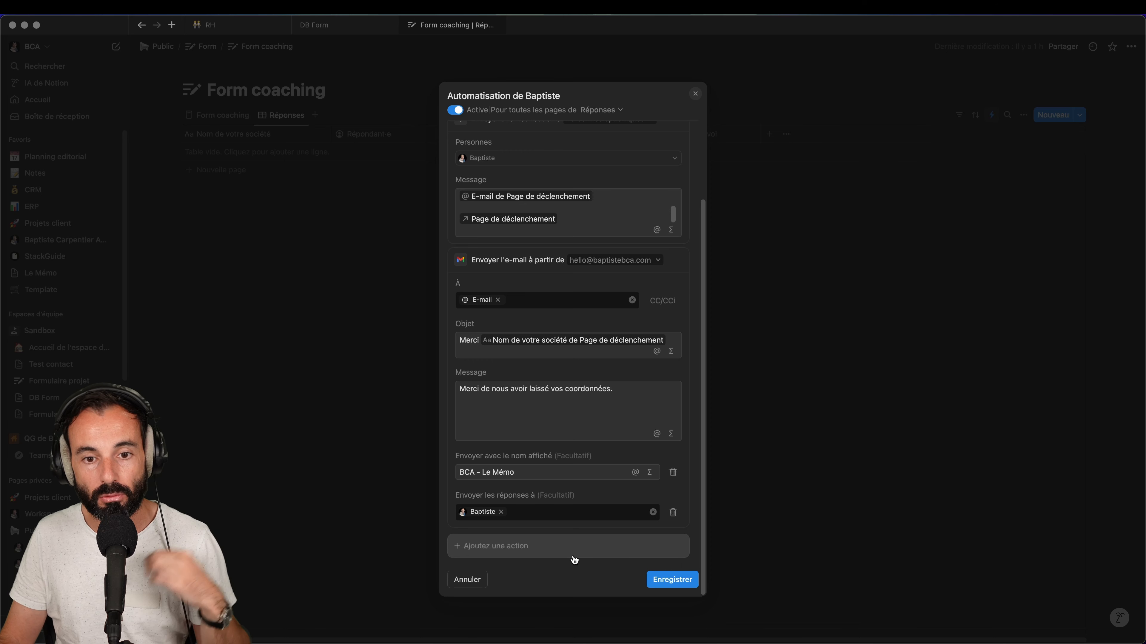
pyautogui.click(684, 580)
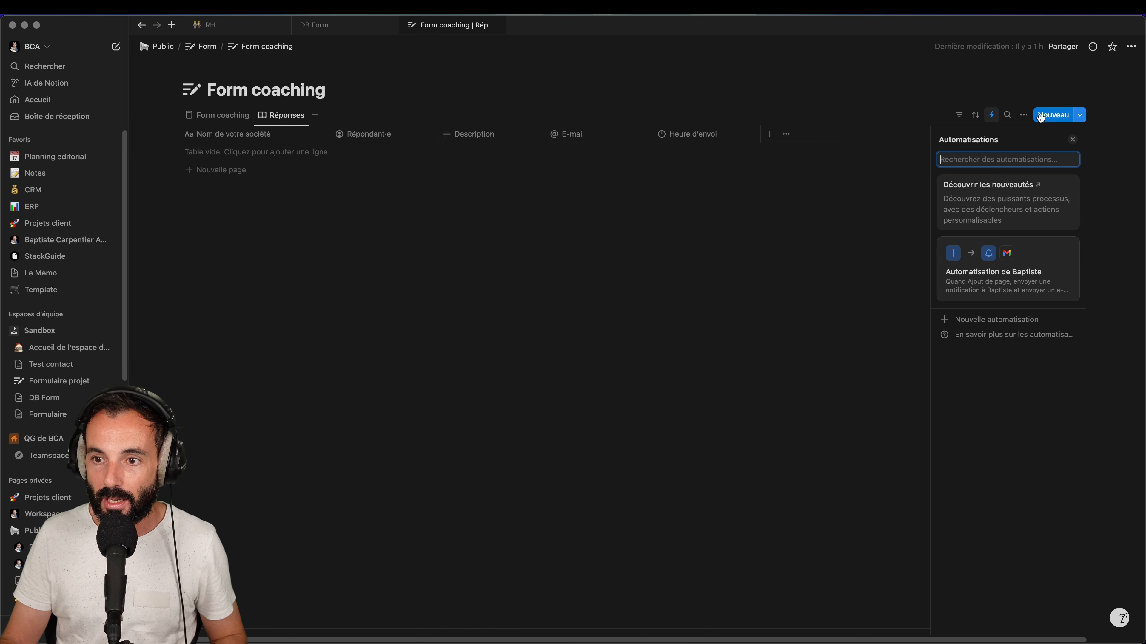
# Copy the Form coaching form's public link and bring up the form in the browser
pyautogui.click(218, 115)
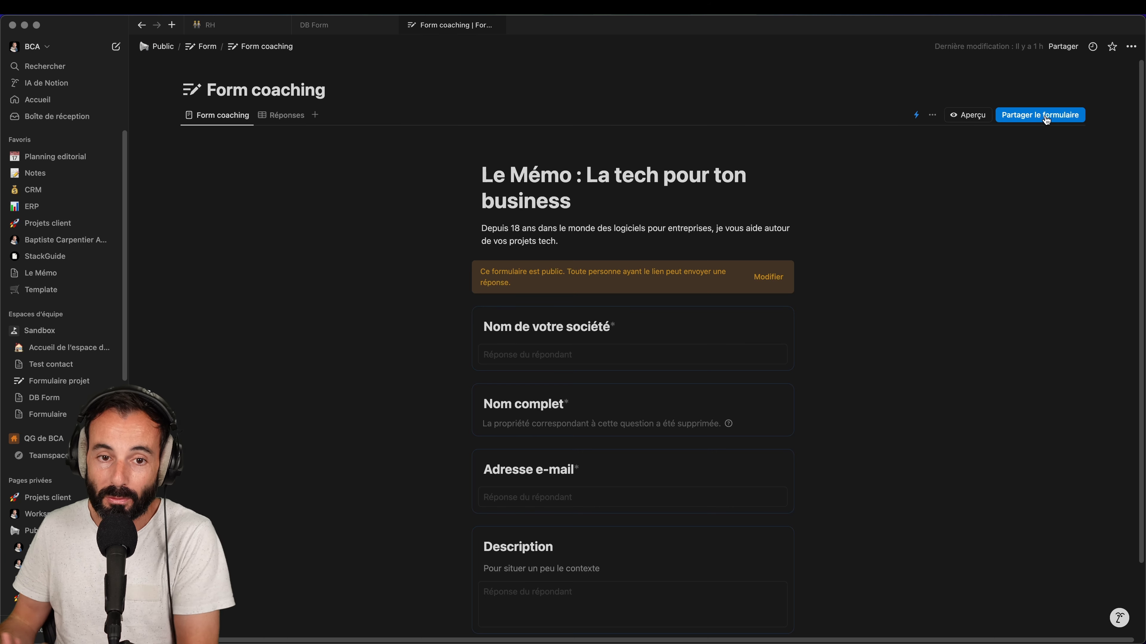
pyautogui.click(1005, 115)
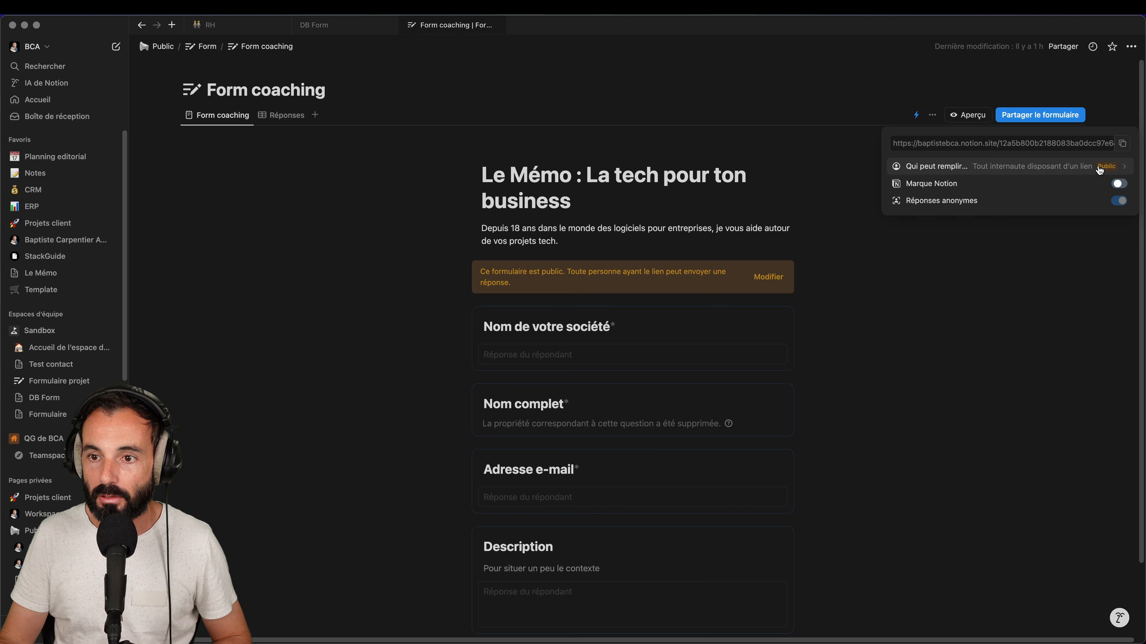
pyautogui.click(1122, 144)
pyautogui.press('super+Tab')
pyautogui.press('super+Tab')
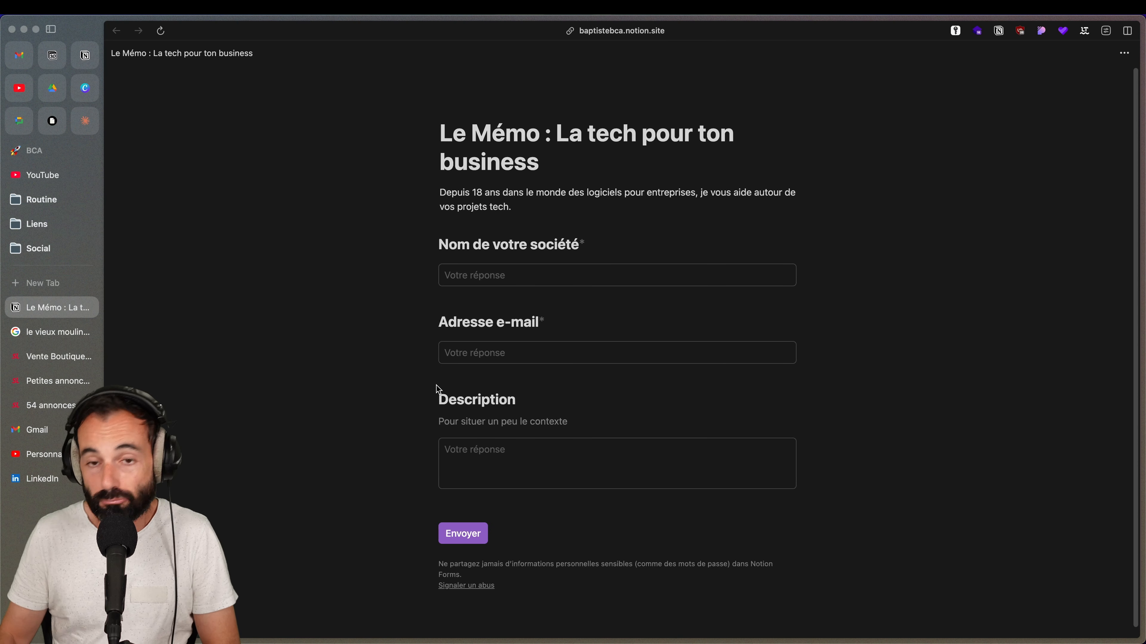
# Submit a test response with company TEST, the tester's e-mail address and description TOTA
pyautogui.click(529, 278)
pyautogui.write('TEST')
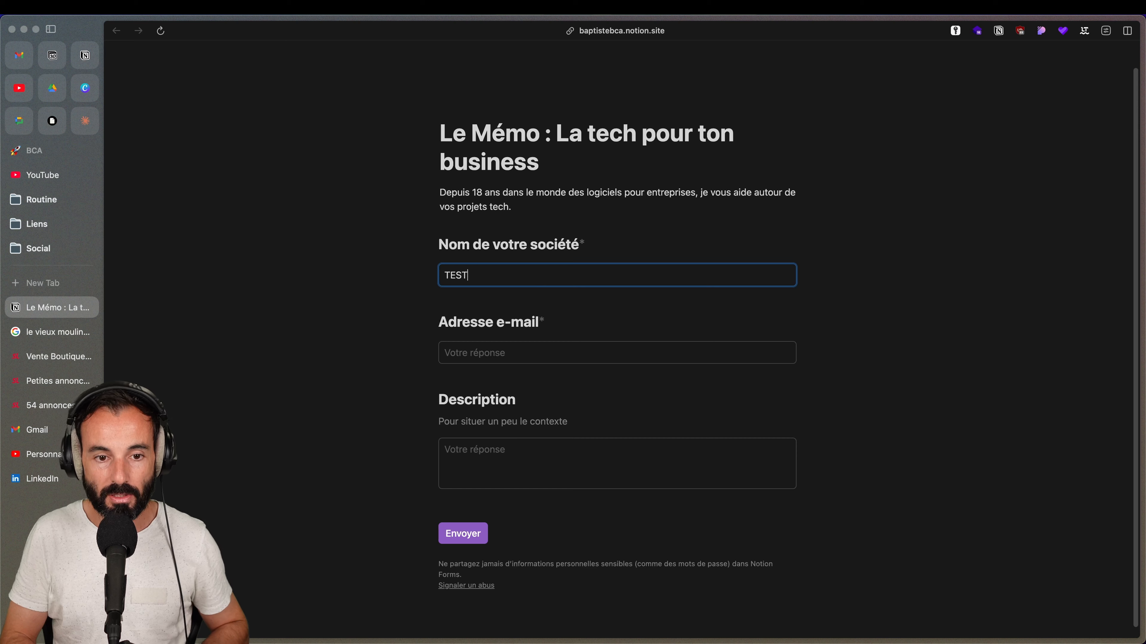
pyautogui.press('Tab')
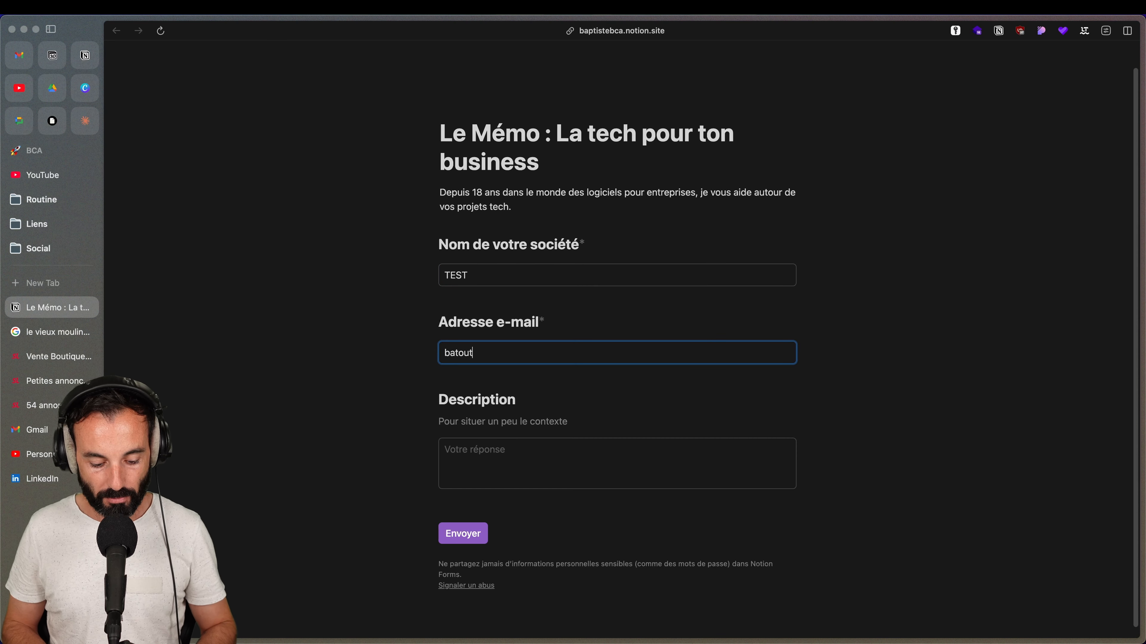
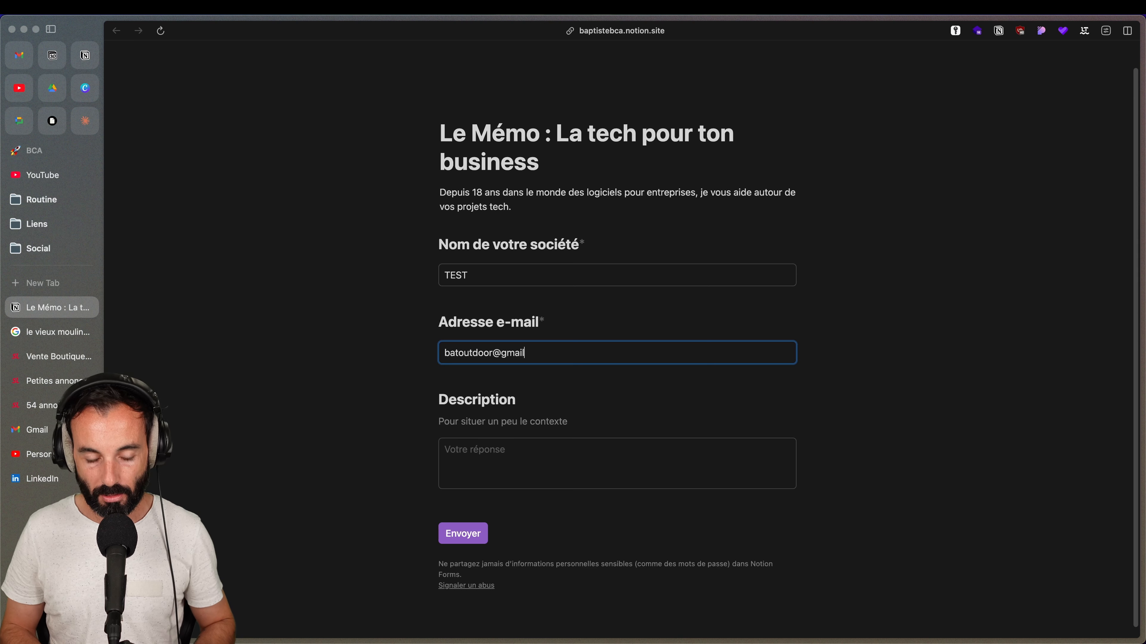
pyautogui.press('Tab')
pyautogui.write('TOTA')
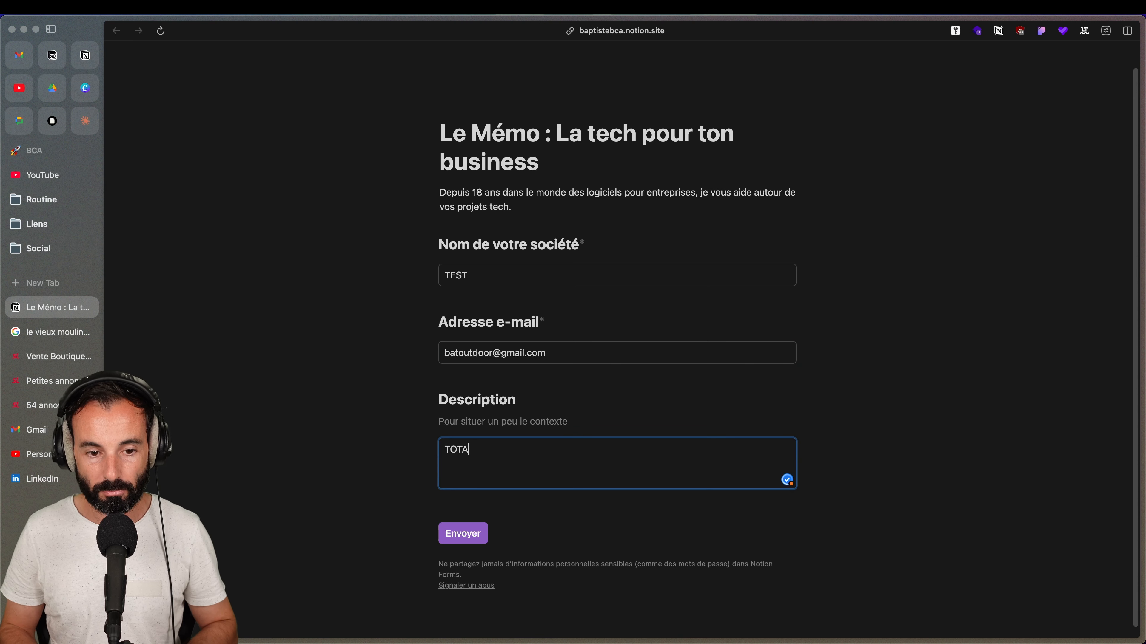
pyautogui.click(470, 532)
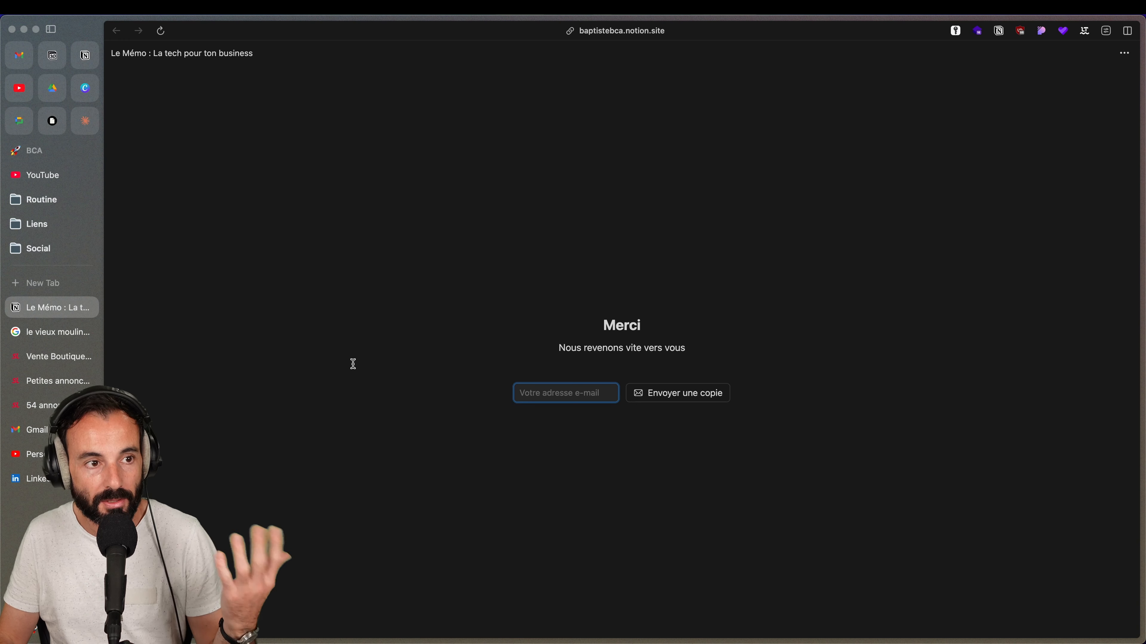
# Check the Gmail tab, then return to Notion's table of form responses
pyautogui.click(44, 431)
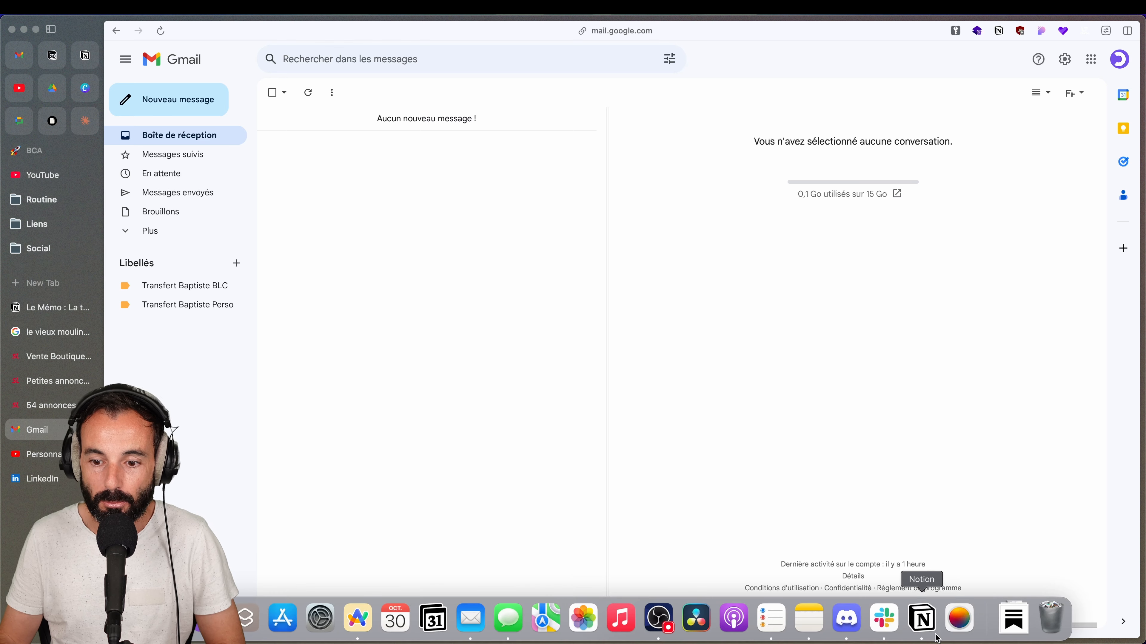
pyautogui.click(921, 623)
pyautogui.click(283, 116)
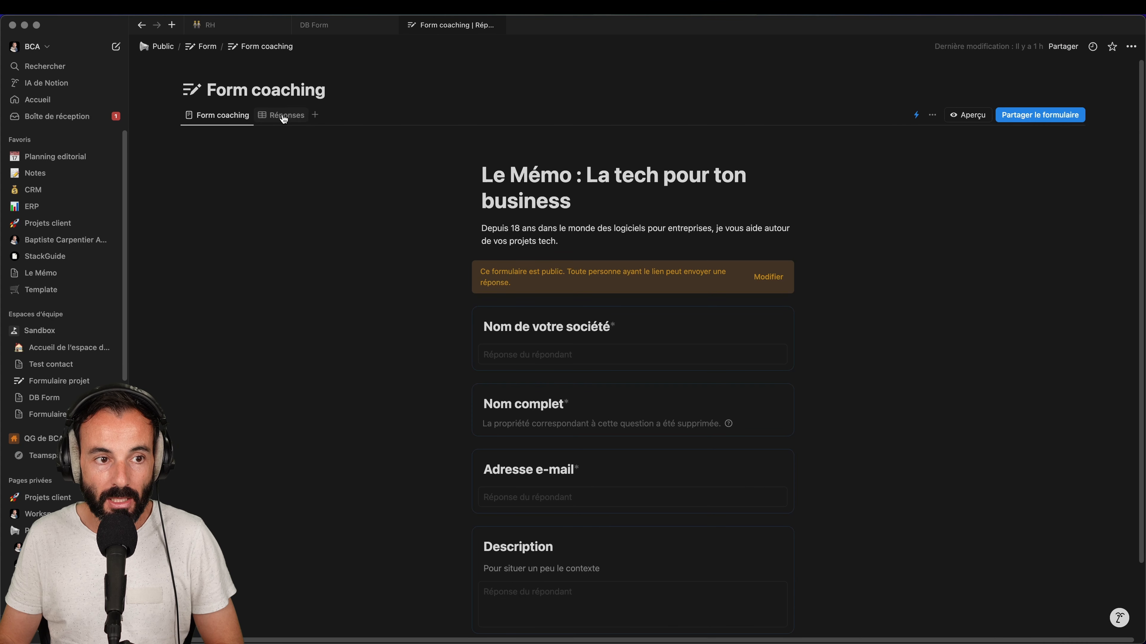
# Confirm the TEST response and its inbox notification in Notion, then switch to Gmail
pyautogui.click(283, 116)
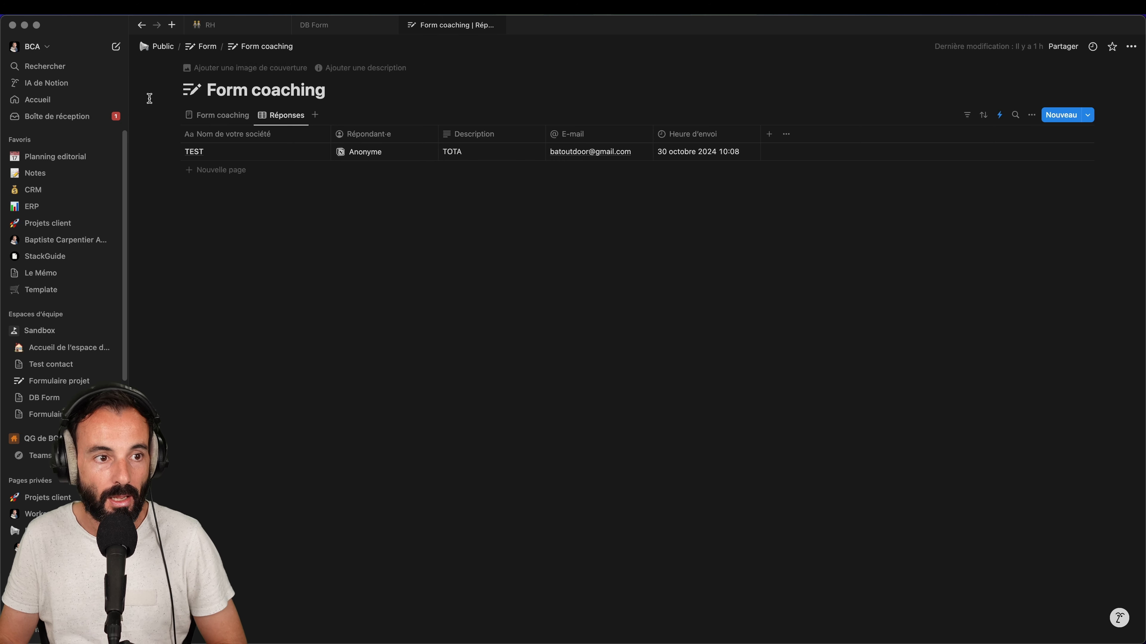
pyautogui.click(82, 118)
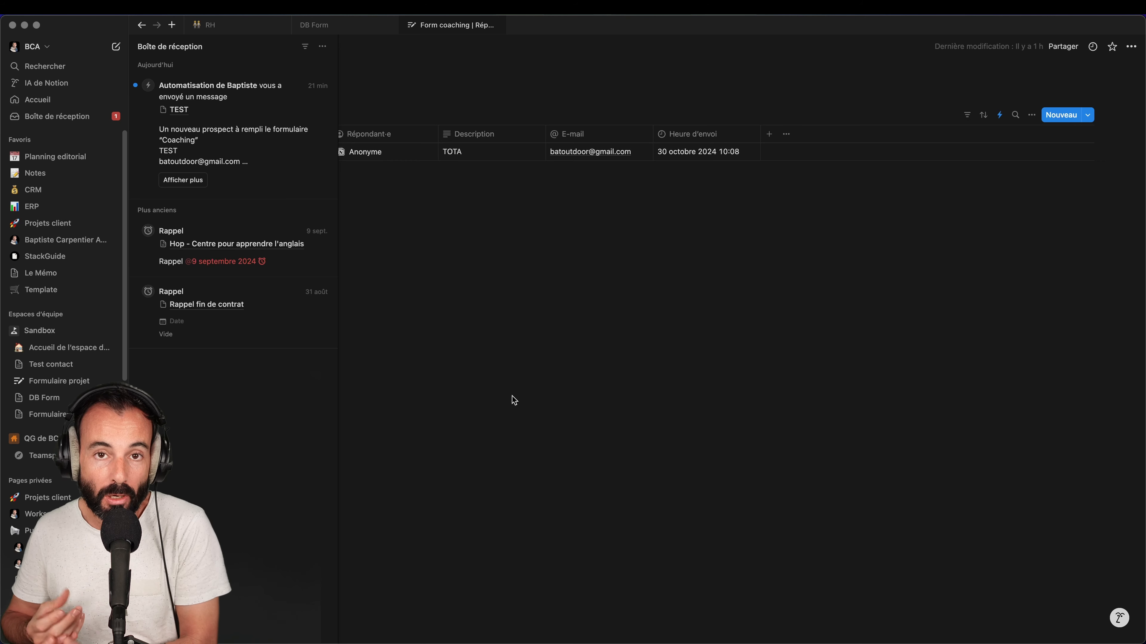
pyautogui.press('super+Tab')
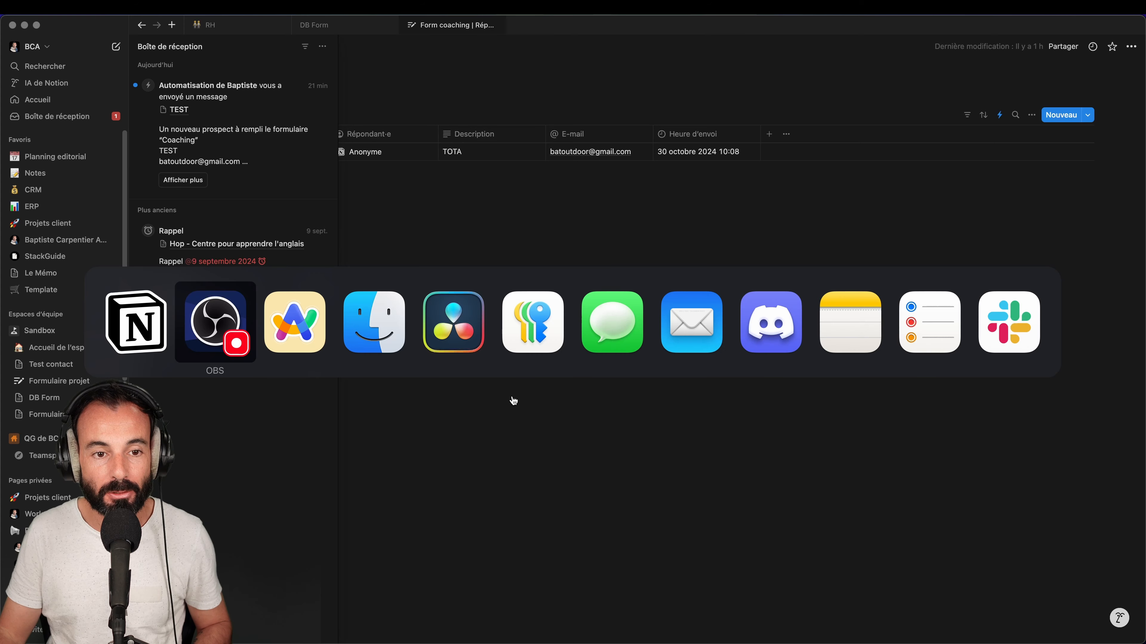
pyautogui.press('super+Tab')
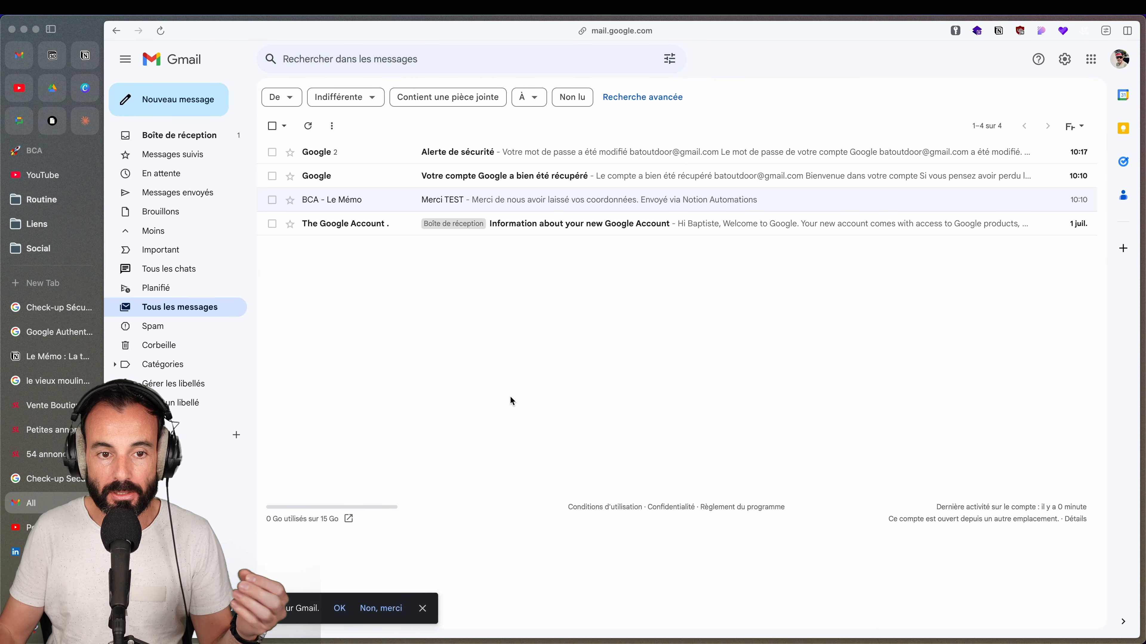
# Open the Merci TEST thank-you e-mail and check the sender's address
pyautogui.click(359, 205)
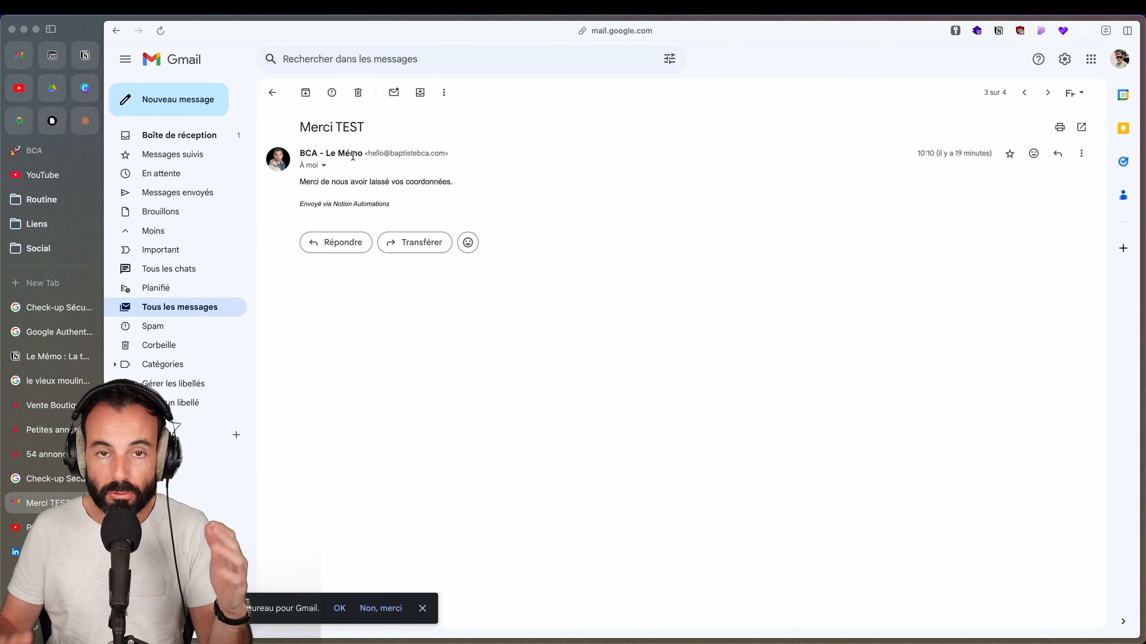
pyautogui.moveTo(353, 156)
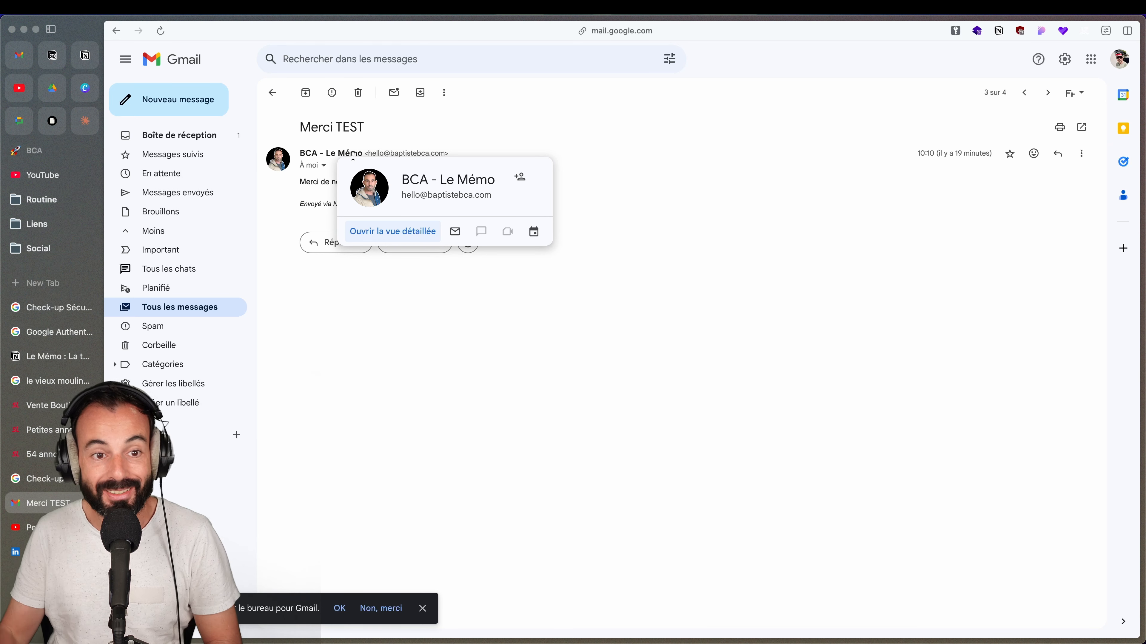
pyautogui.moveTo(367, 155); pyautogui.dragTo(443, 154)
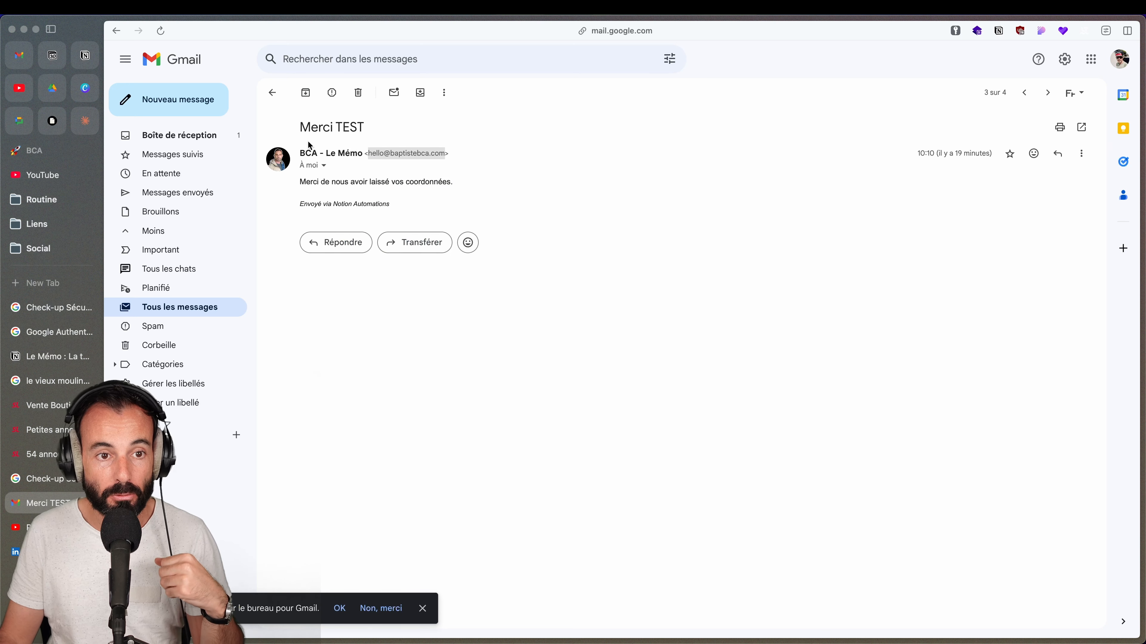
pyautogui.click(362, 124)
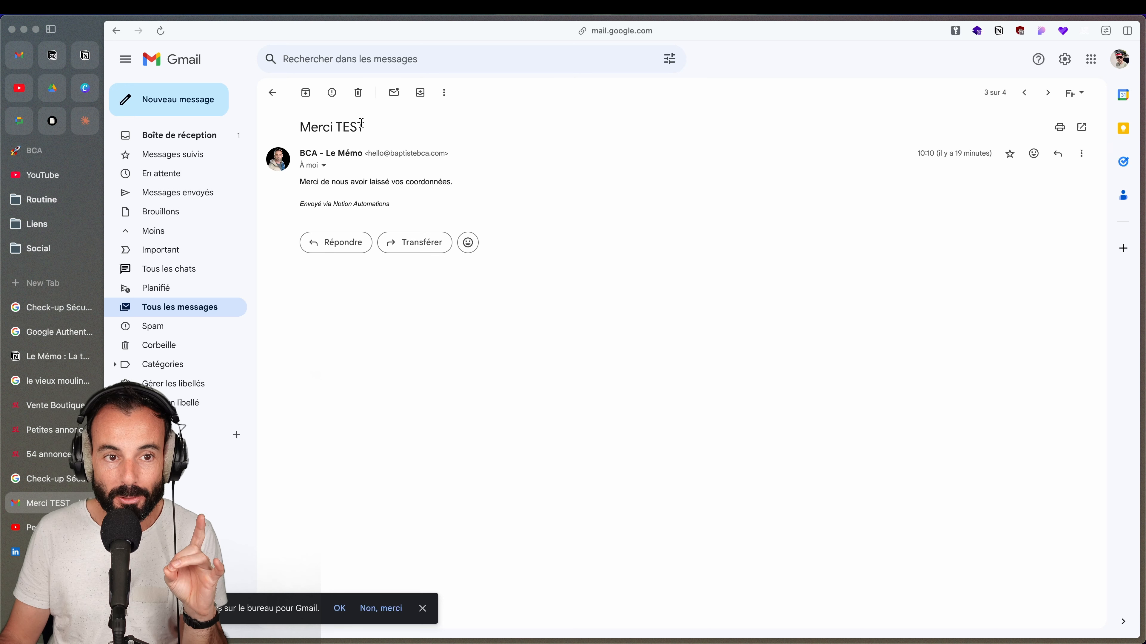
# Review the TEST subject and thank-you sentence, then switch to the other Gmail account
pyautogui.doubleClick(353, 127)
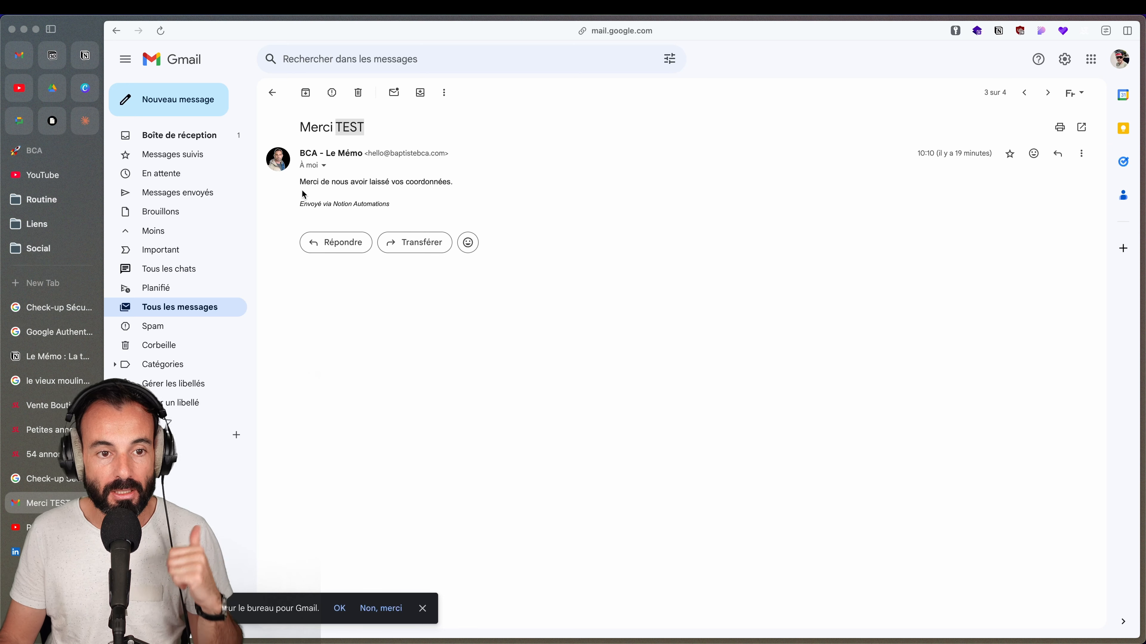
pyautogui.moveTo(299, 183); pyautogui.dragTo(453, 185)
pyautogui.click(452, 185)
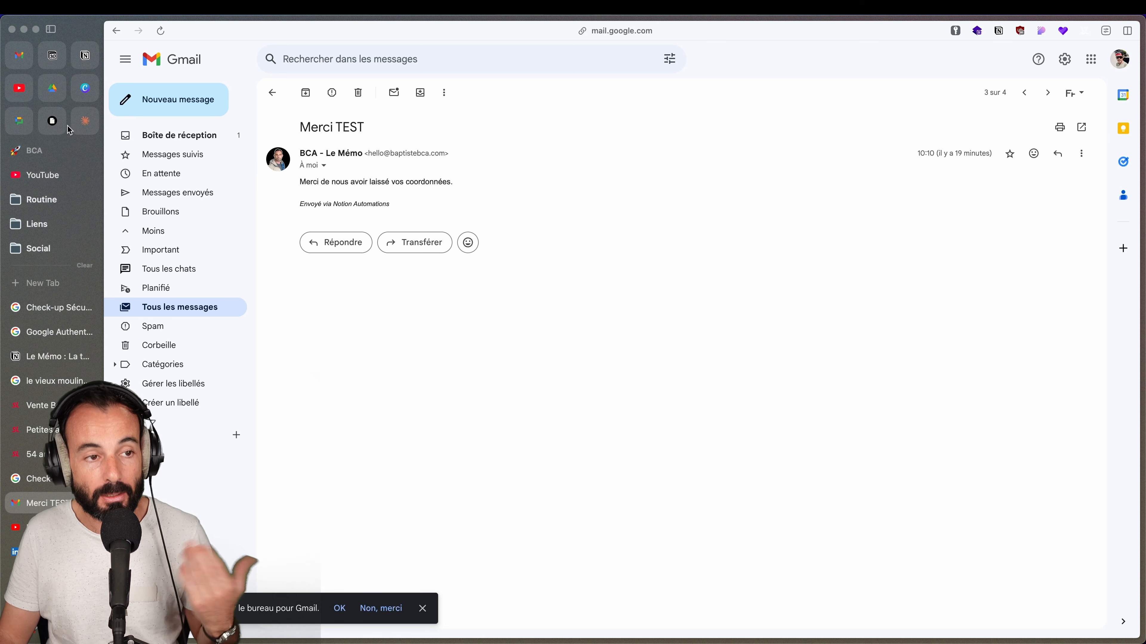
pyautogui.click(20, 56)
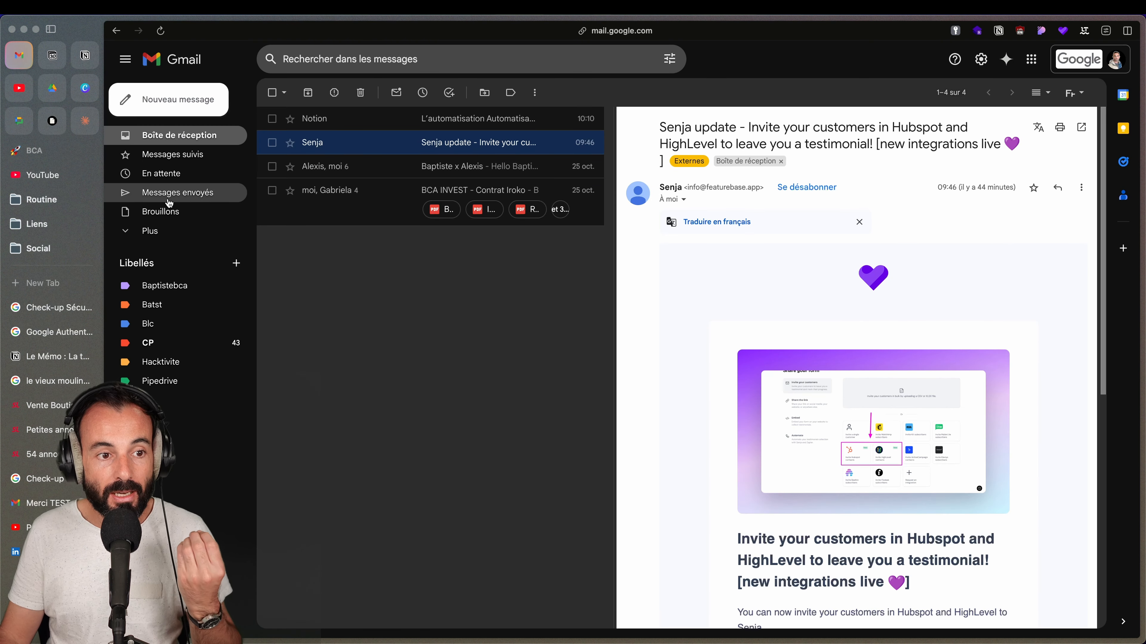
# Confirm in sent mail that Merci TEST went to the test address, then return to Notion
pyautogui.click(171, 192)
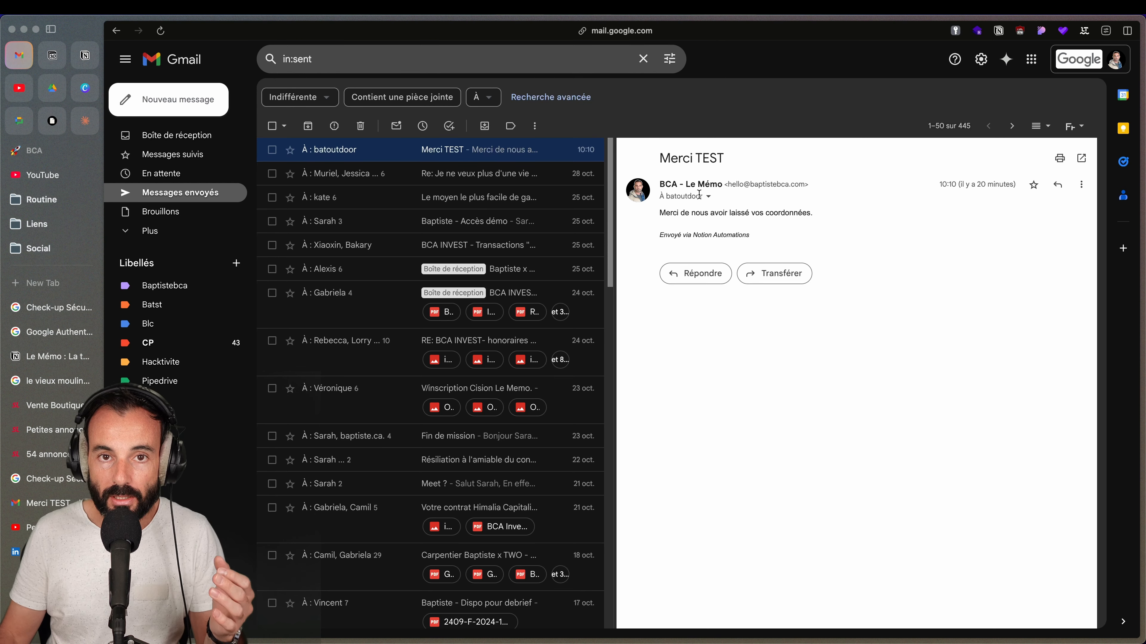
pyautogui.moveTo(699, 194)
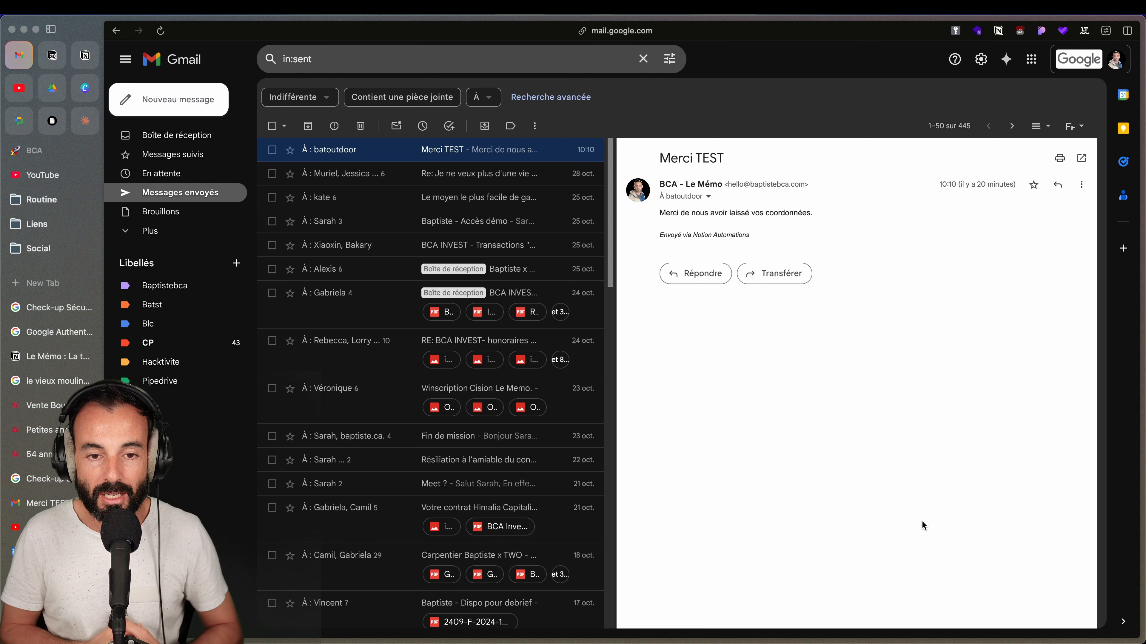
pyautogui.moveTo(918, 642)
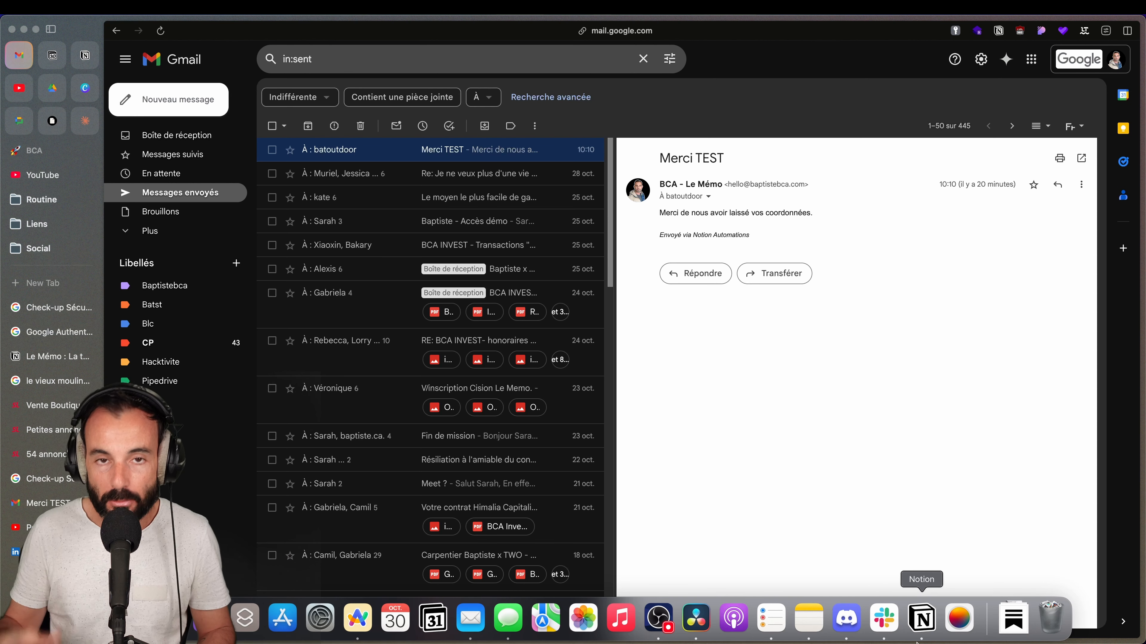
pyautogui.click(922, 619)
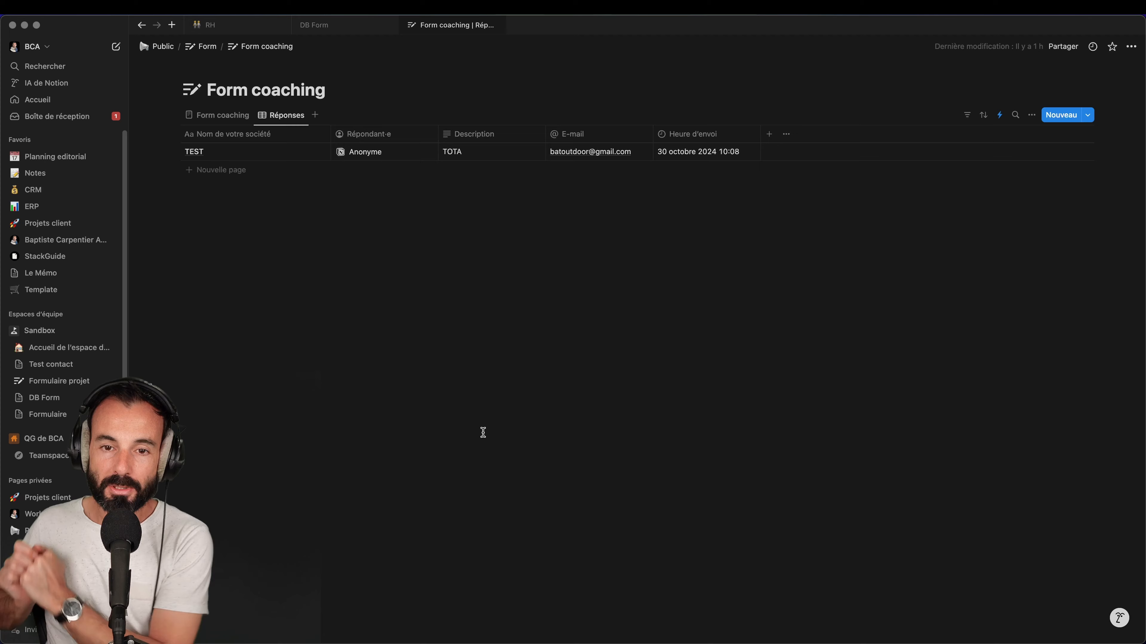